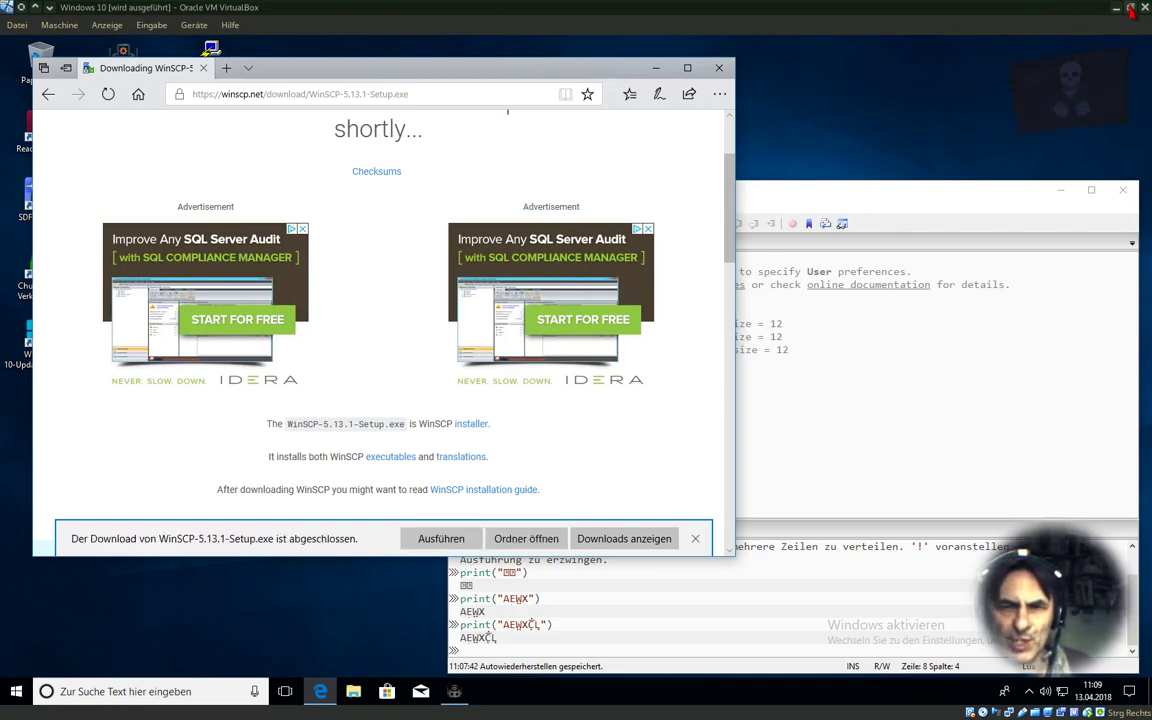
Step: Close the browser showing the WinSCP download page and move the ZeroBrane Studio window clear of the desktop icons
left_click(1130, 8)
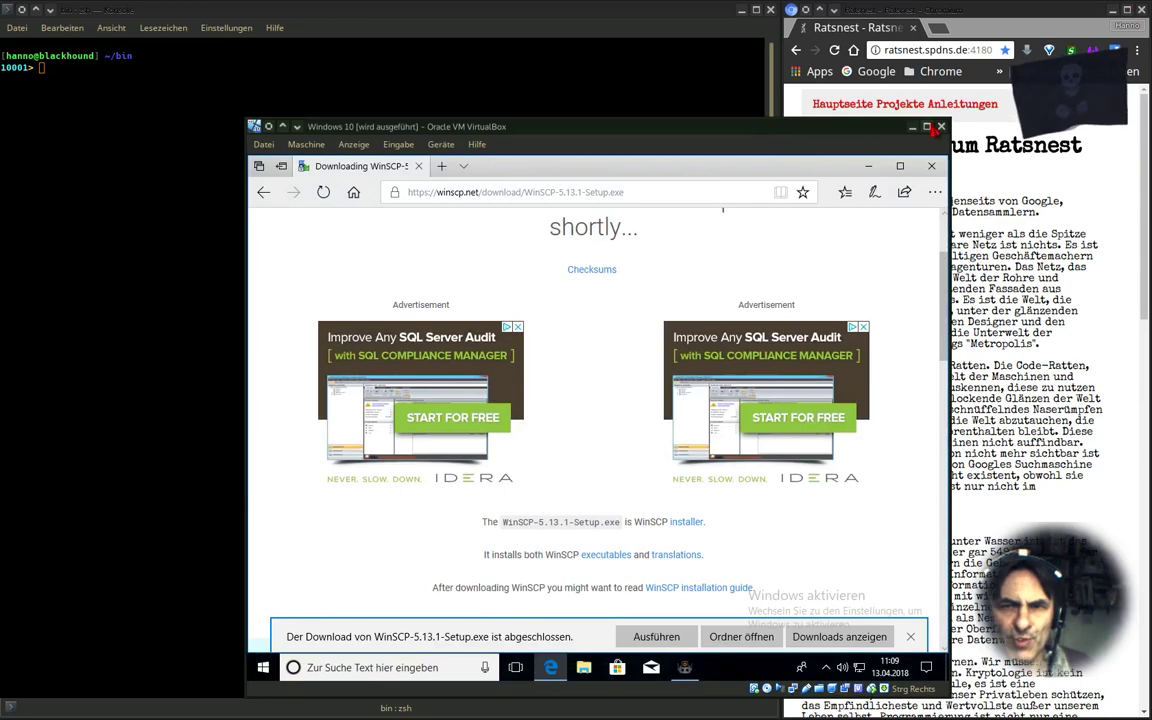
left_click(926, 126)
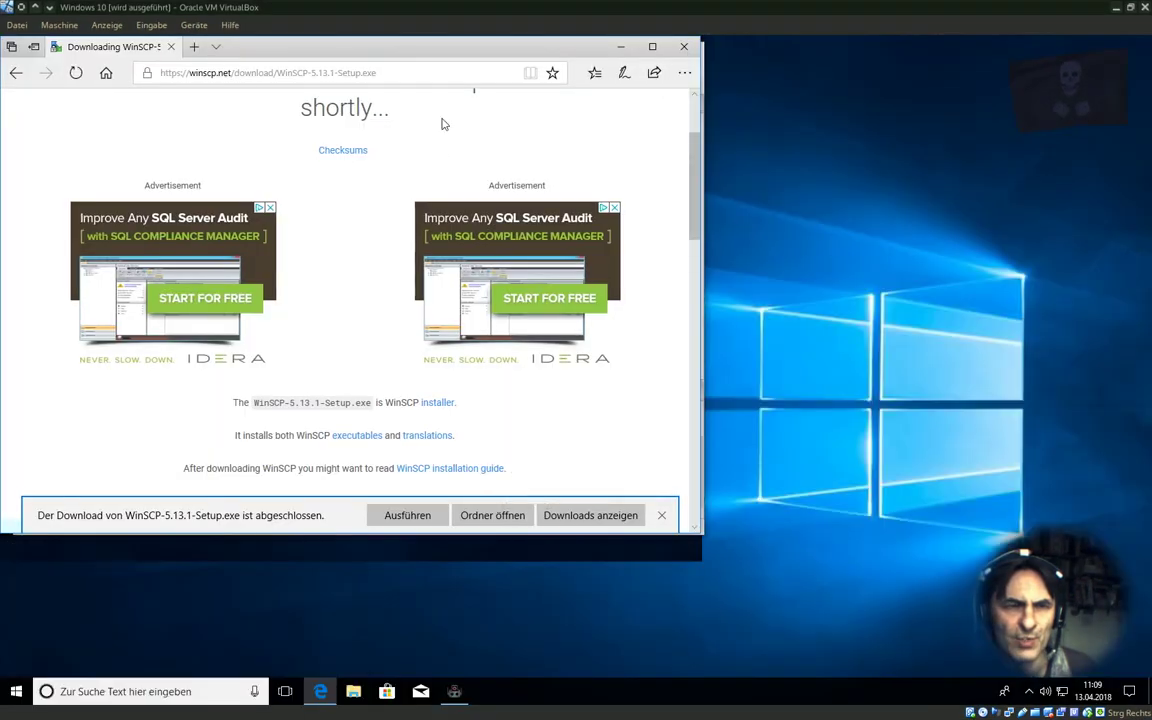
left_click(686, 46)
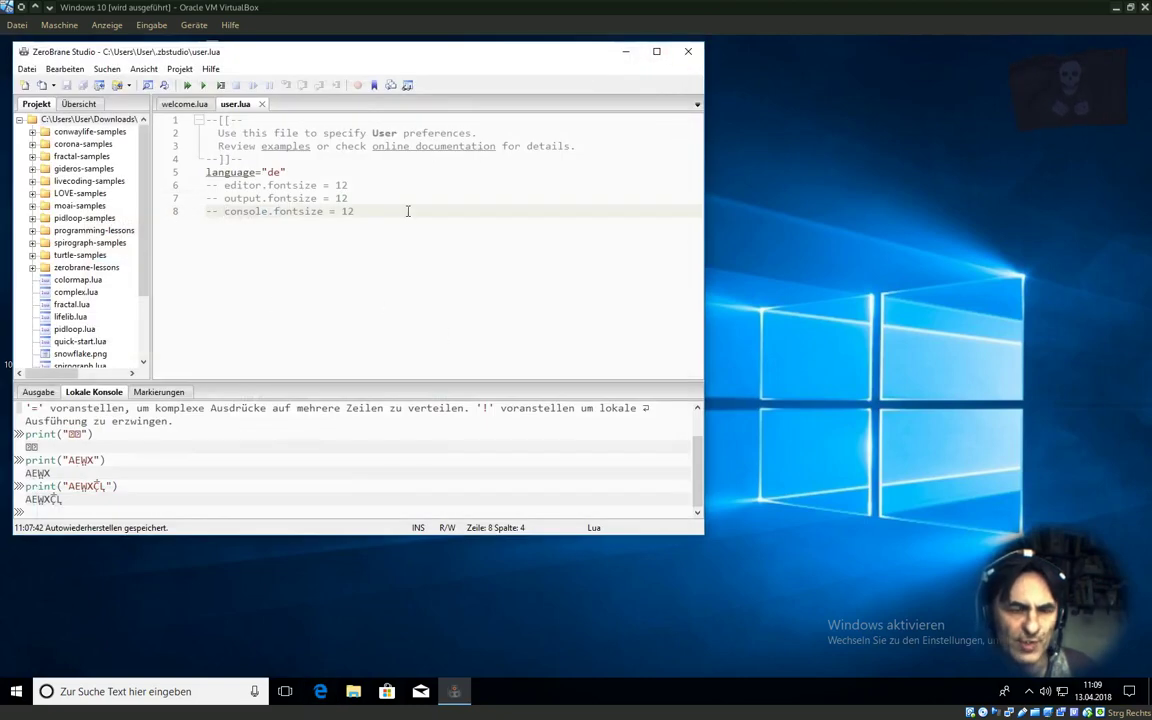
left_click_drag(296, 51, 741, 193)
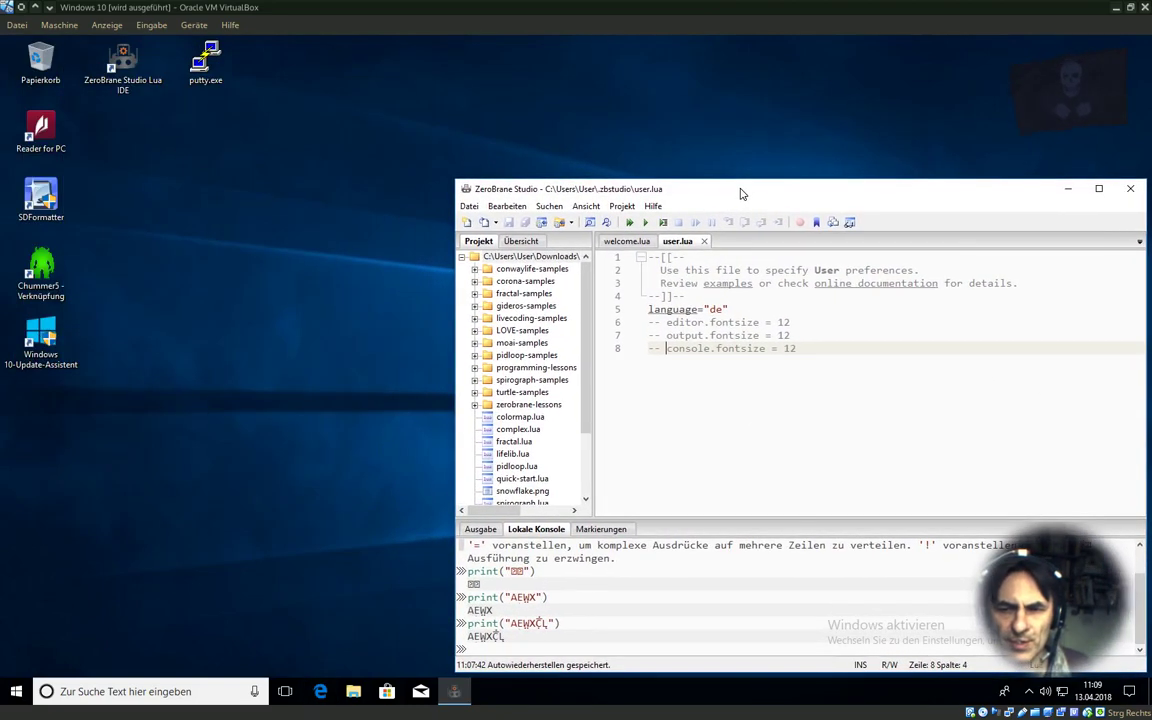
left_click(241, 370)
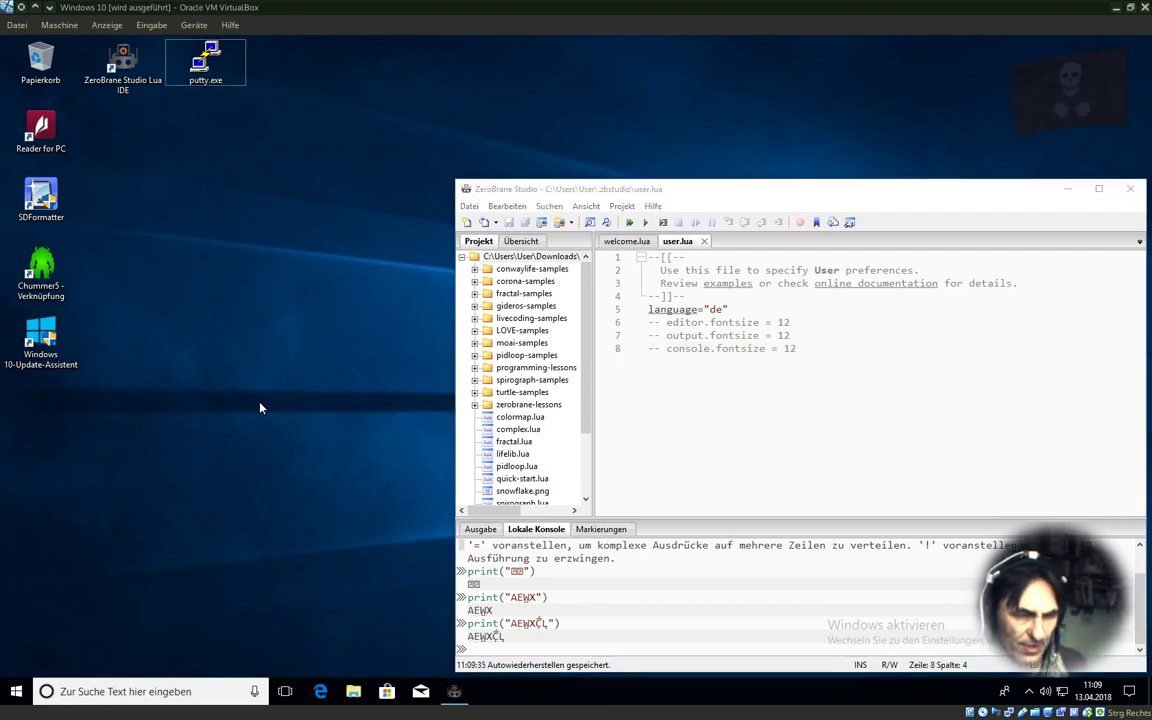
Step: Run WinSCP-5.13.1-Setup.exe from the Downloads folder in File Explorer and allow it to make changes to the device
key("super+e")
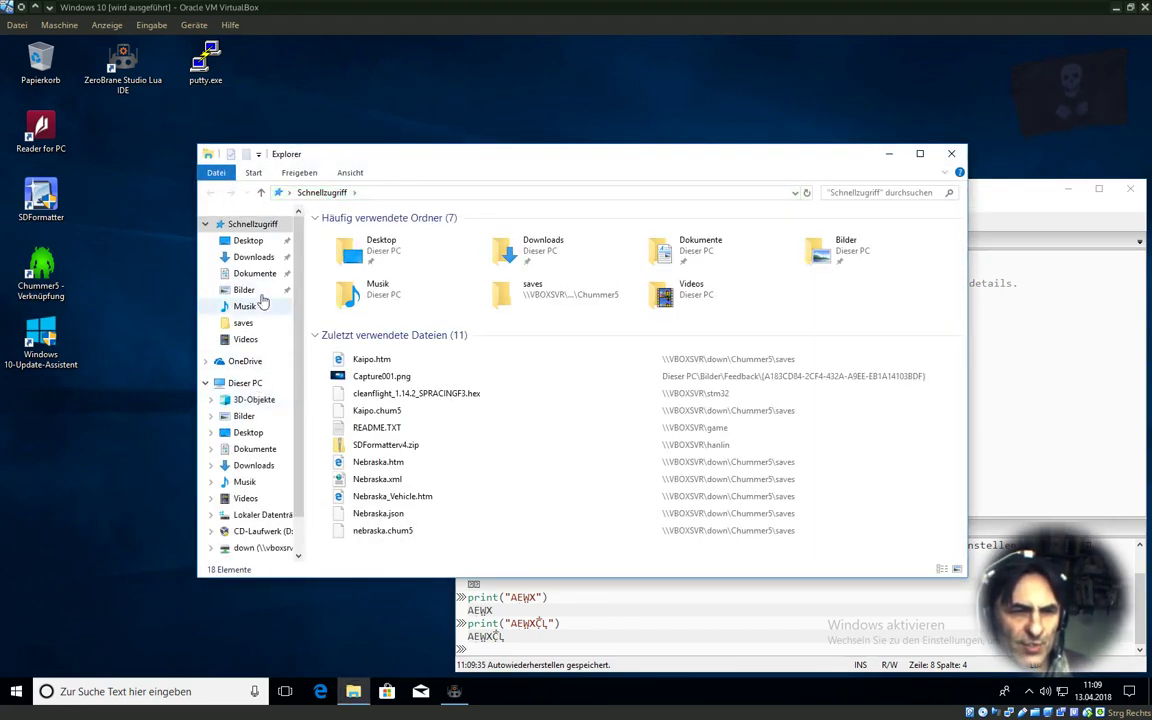
left_click(256, 258)
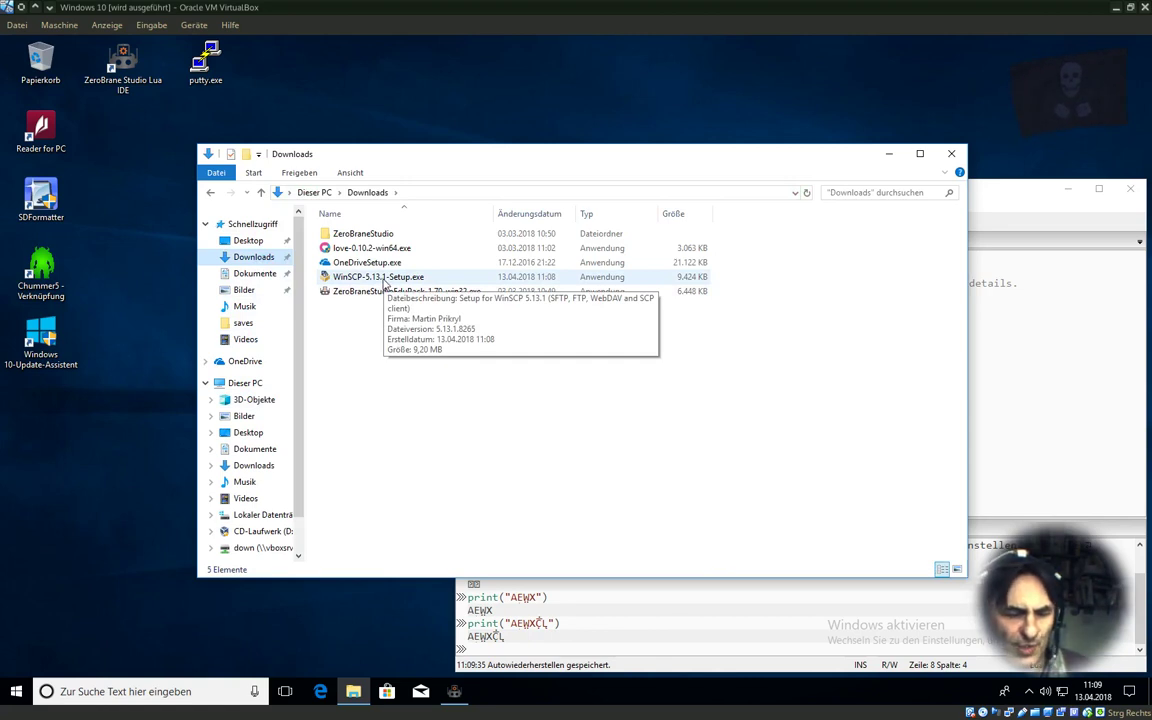
double_click(383, 280)
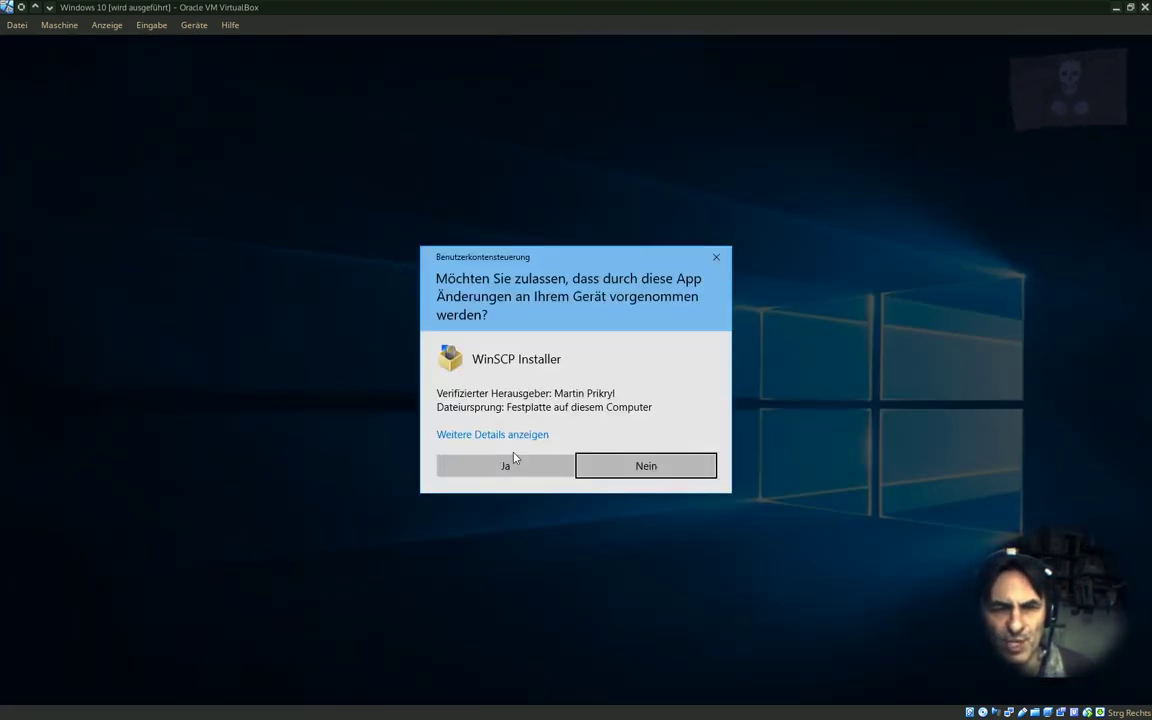
left_click(520, 474)
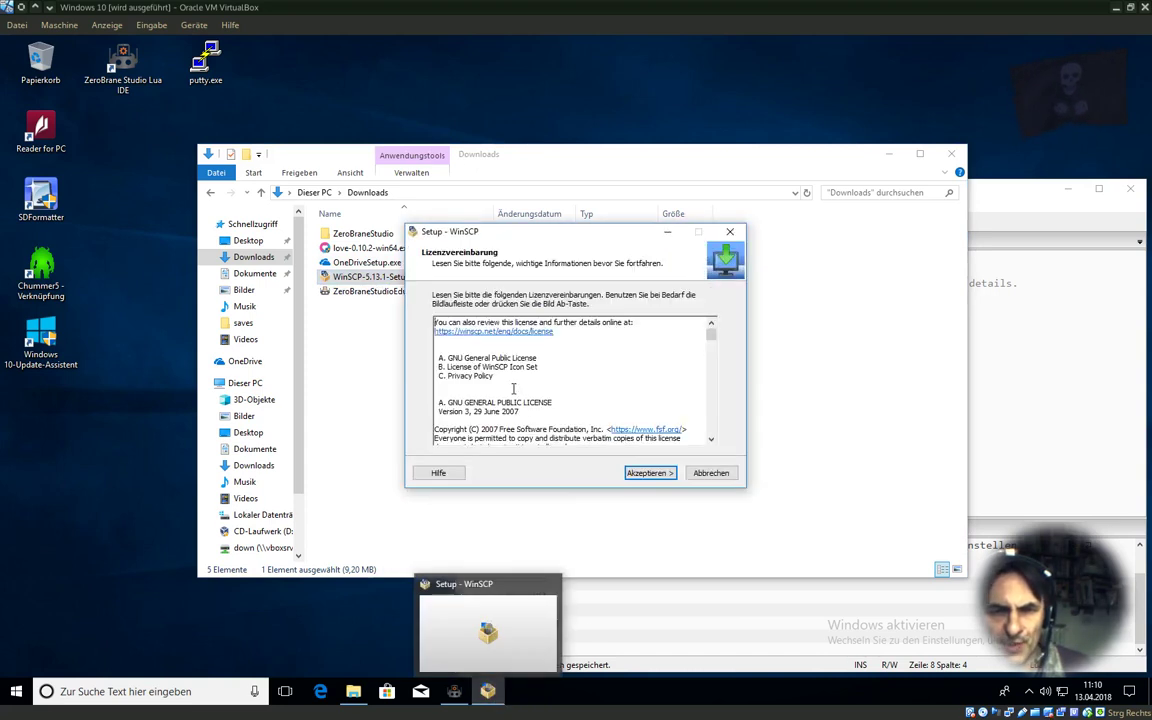
Step: Accept the WinSCP licence and install it with the typical installation type and the Commander interface
left_click(648, 474)
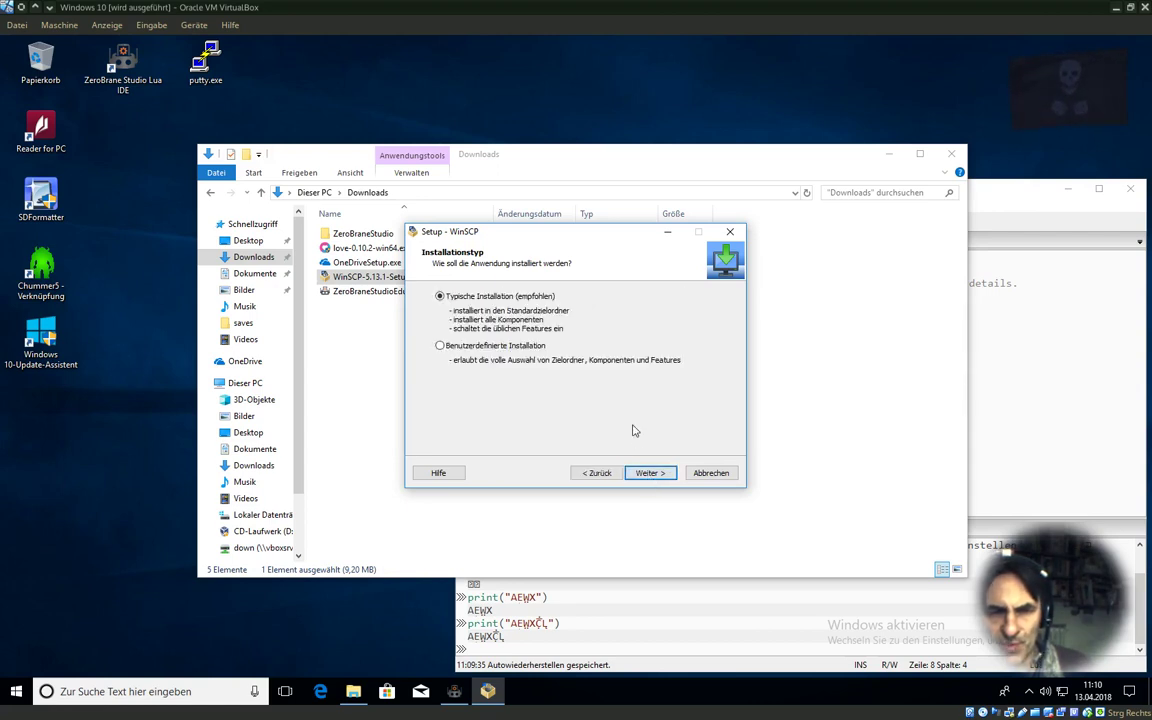
left_click(655, 474)
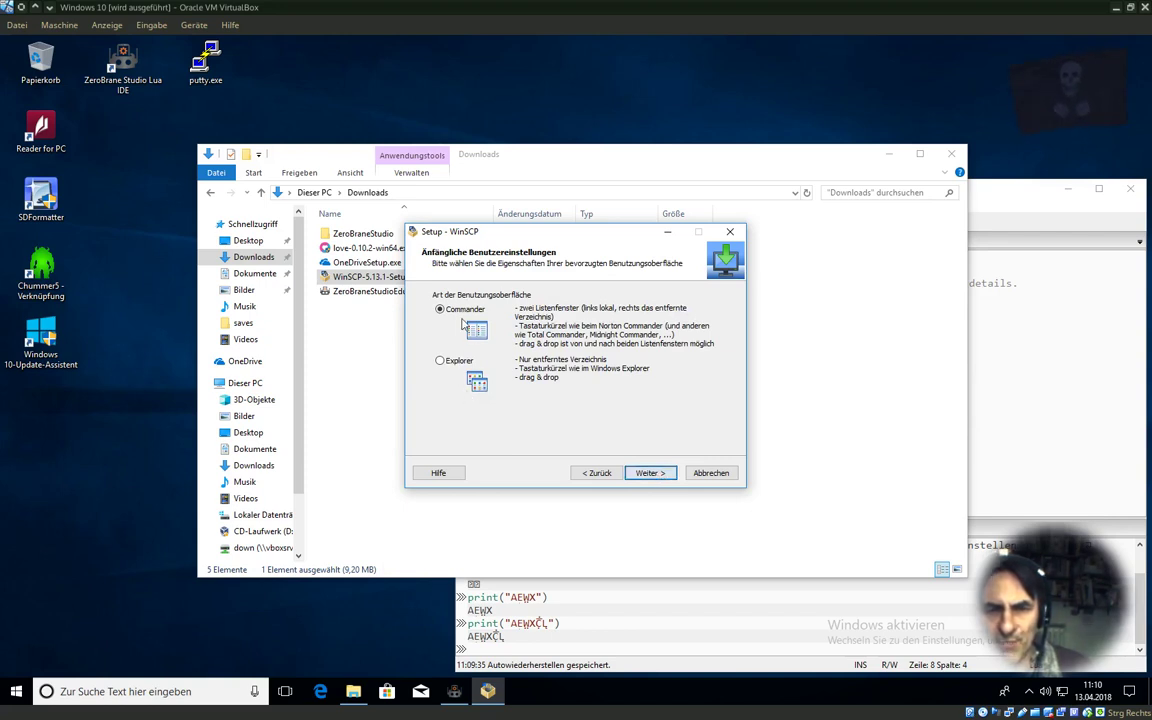
left_click(645, 473)
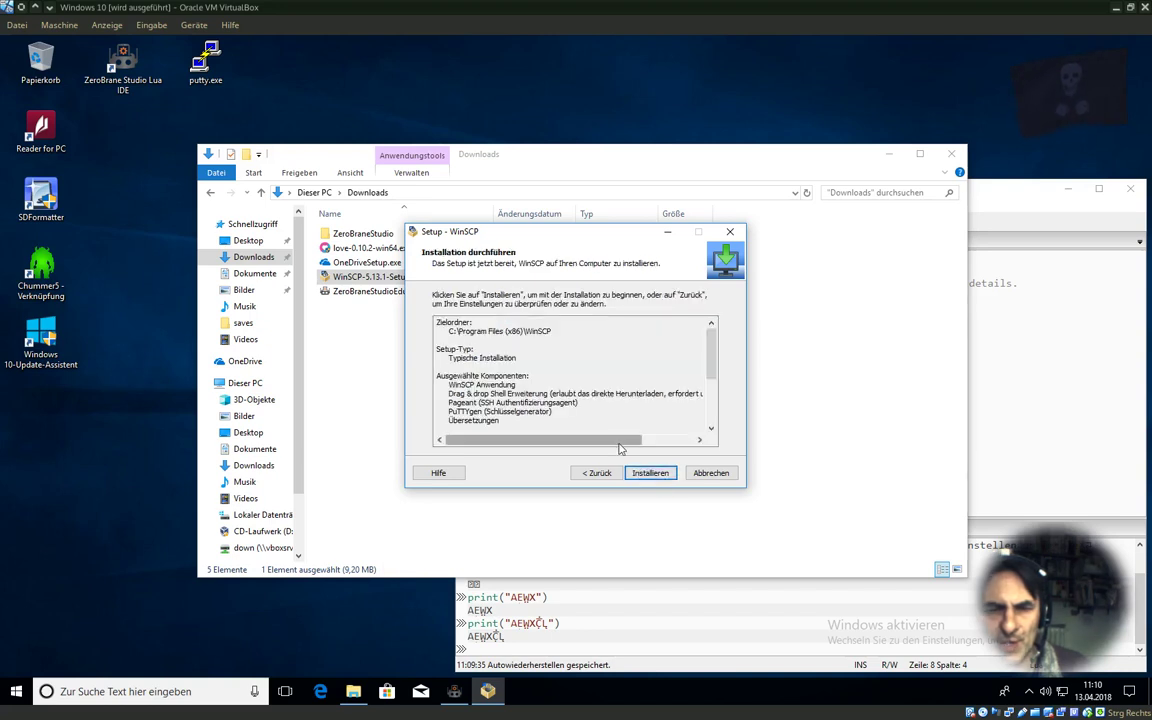
left_click(651, 473)
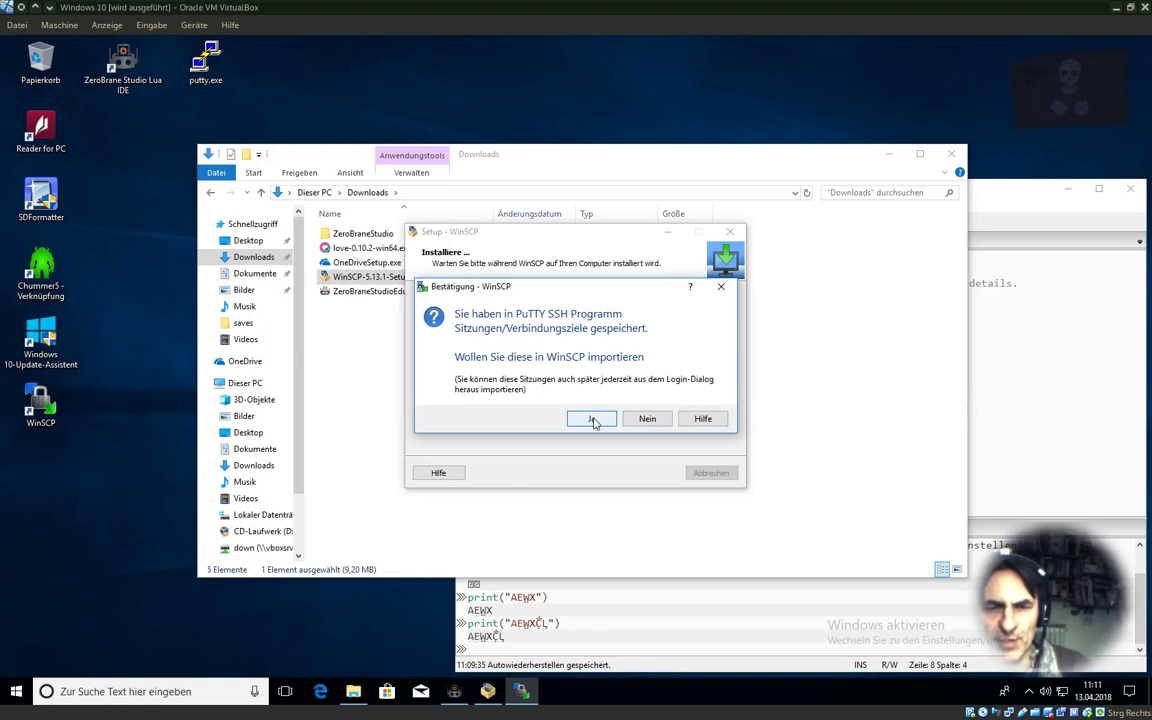
Step: Import the Ratsnest session from PuTTY and finish the setup with launching WinSCP and opening the getting-started page enabled
left_click(592, 419)
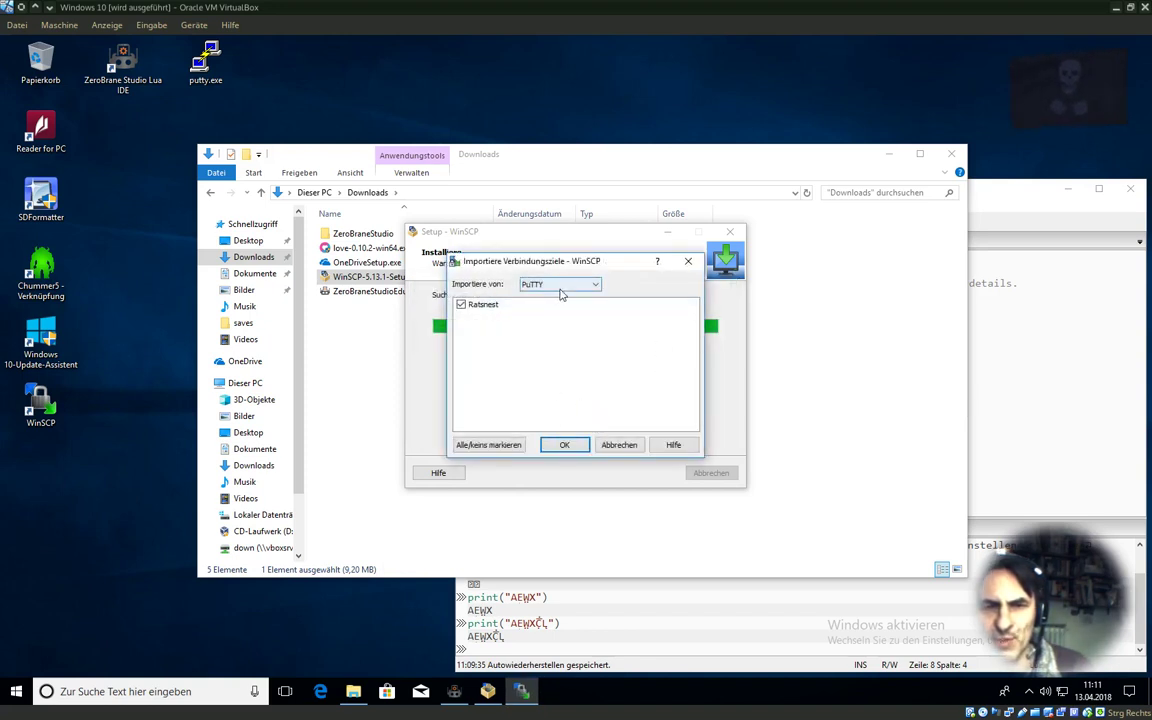
left_click(563, 445)
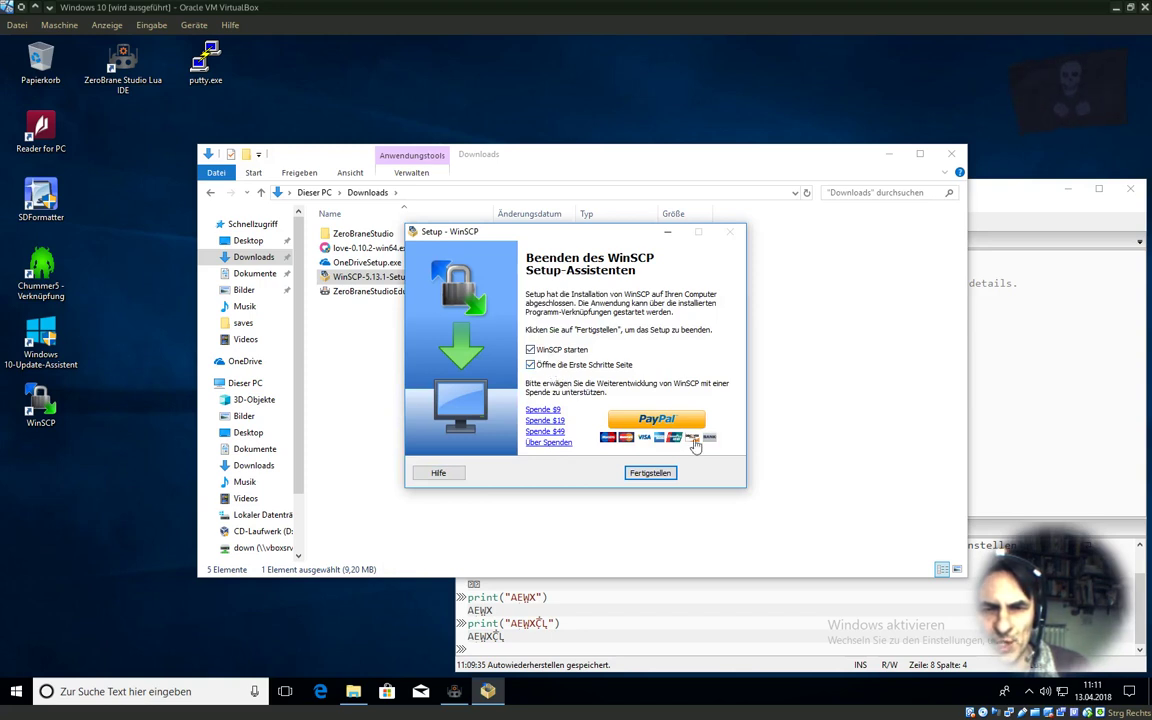
left_click(651, 473)
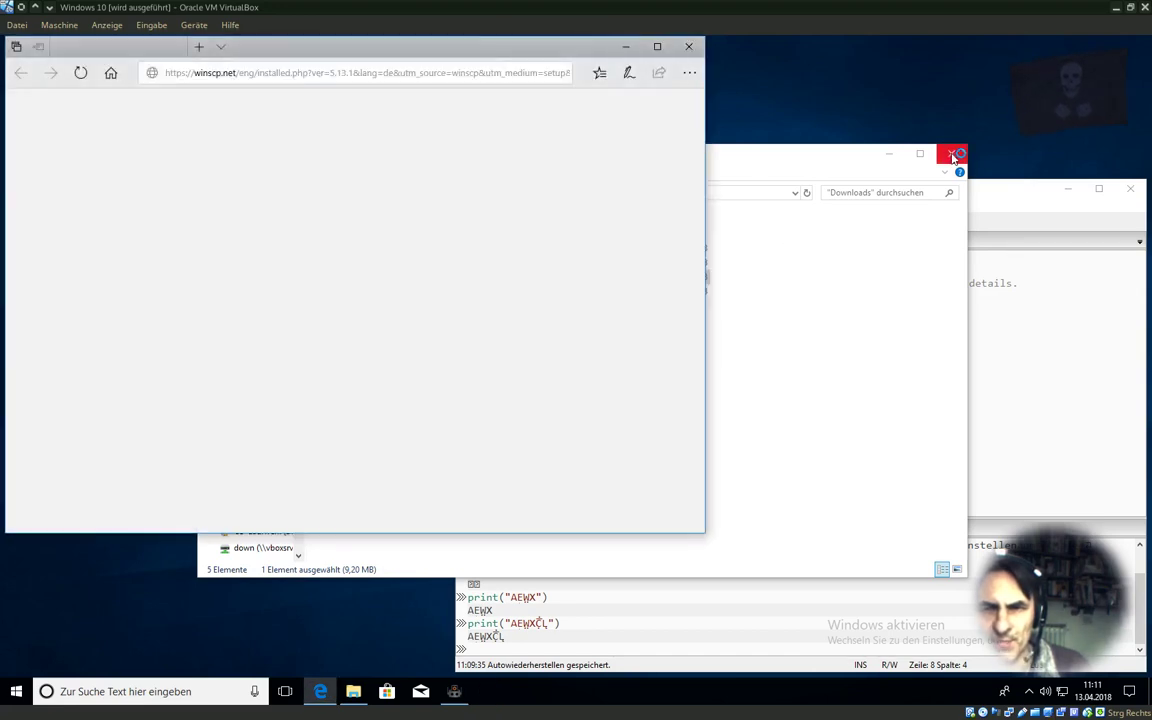
Step: Close the Downloads folder window, skim WinSCP's After Installation page and close the browser
left_click(955, 157)
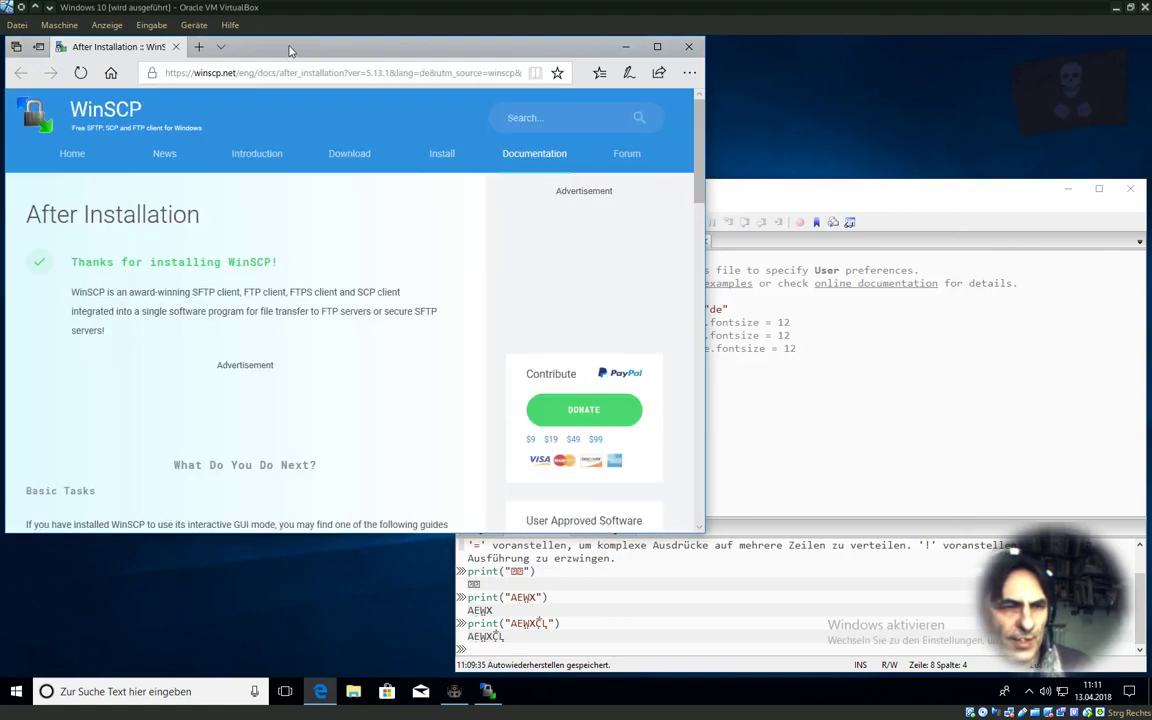
left_click_drag(290, 50, 495, 113)
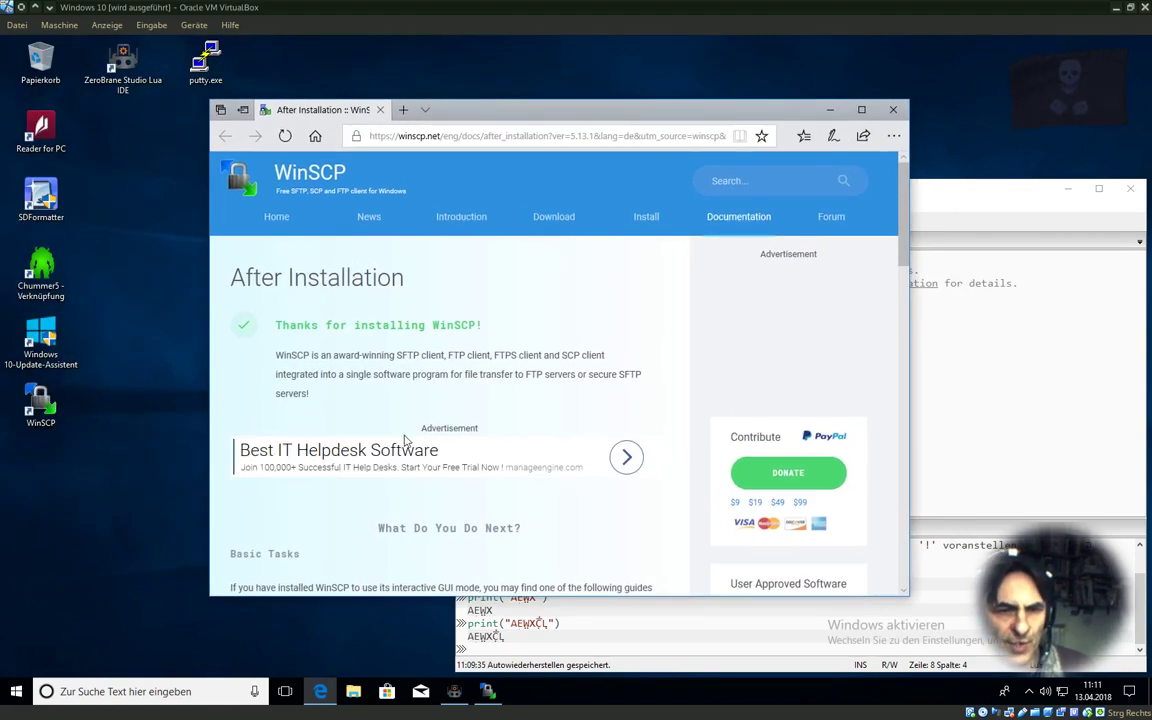
scroll(476, 542, "down", 3)
scroll(476, 542, "down", 2)
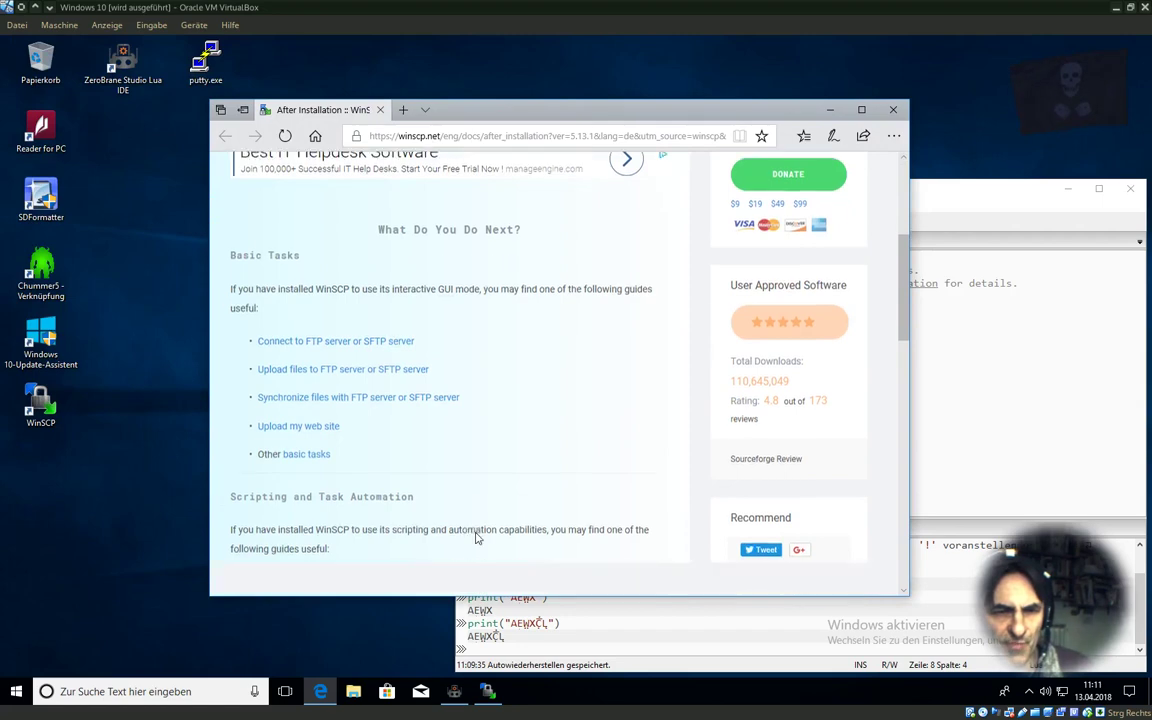
scroll(476, 535, "up", 5)
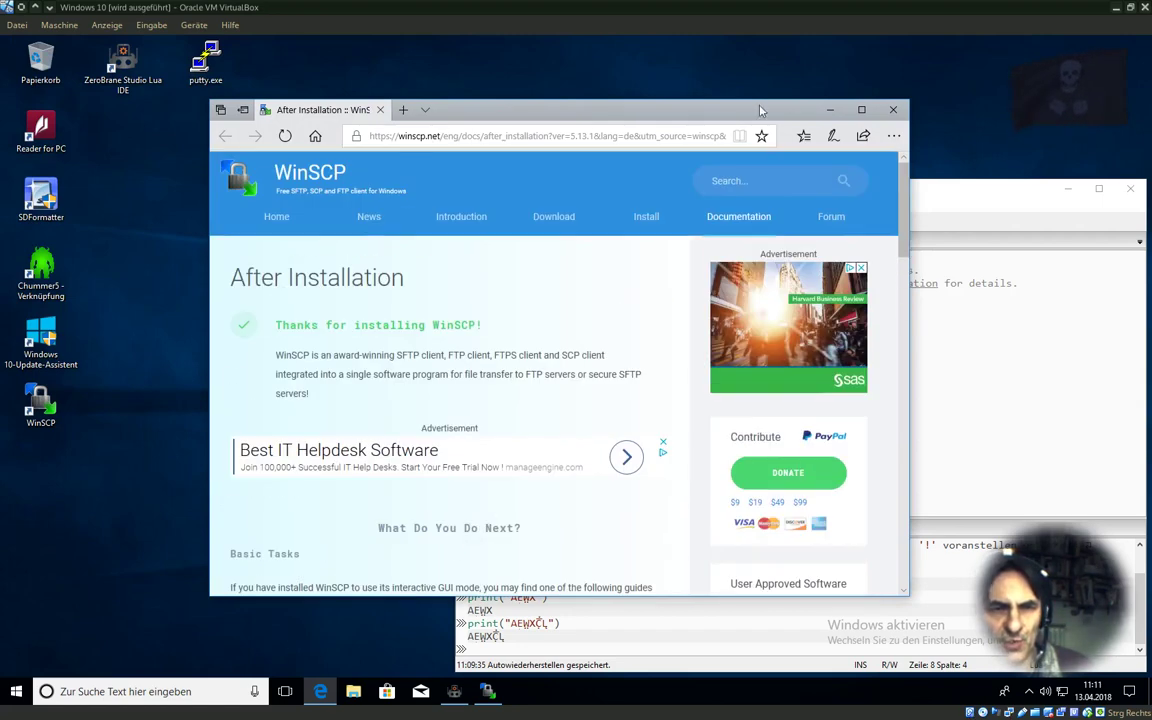
left_click(893, 110)
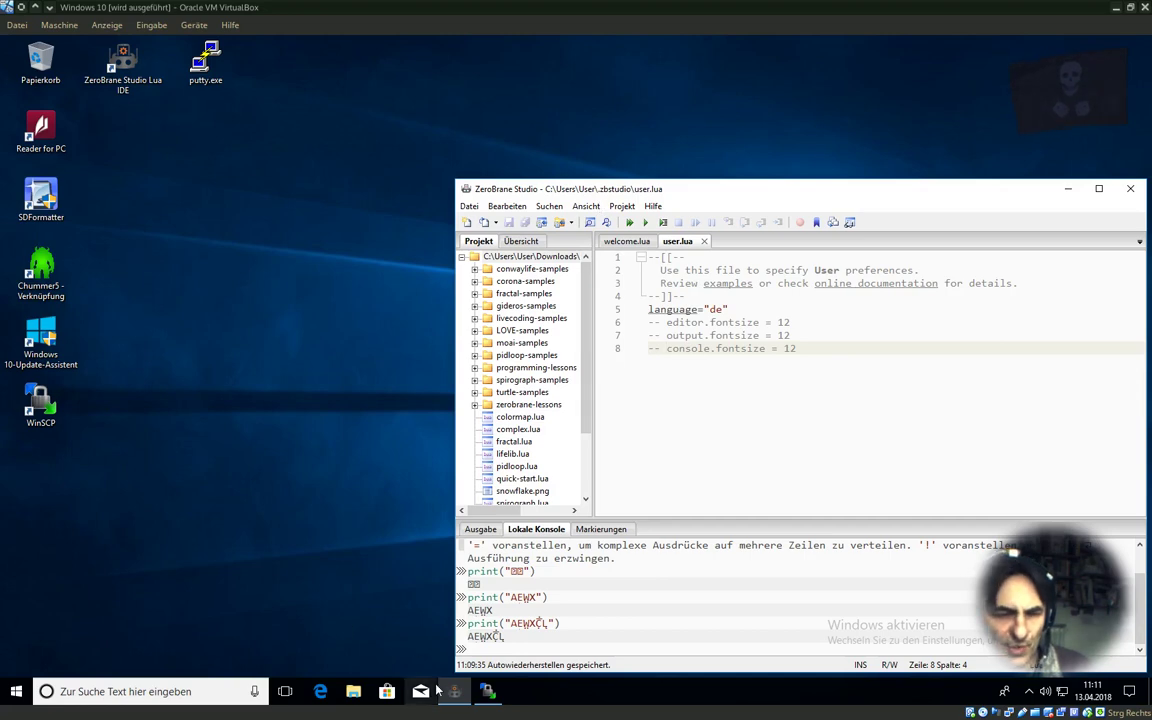
Step: Switch to WinSCP and log in to the saved Ratsnest session, entering the account password
left_click(490, 693)
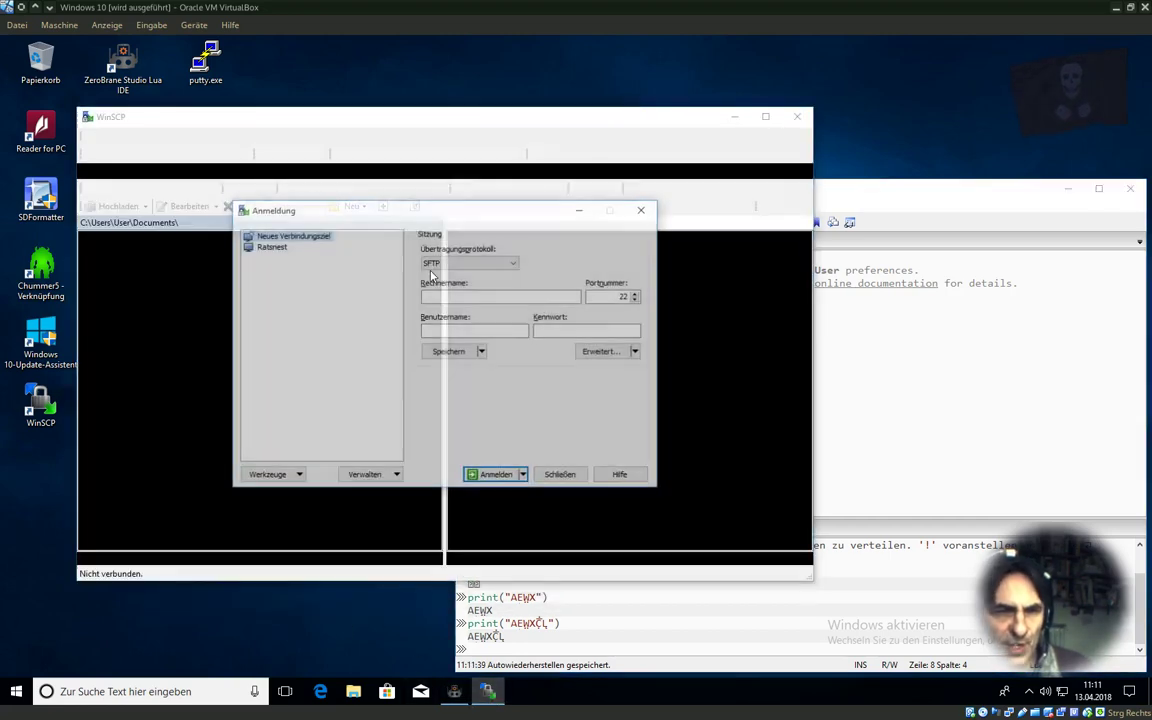
left_click(276, 247)
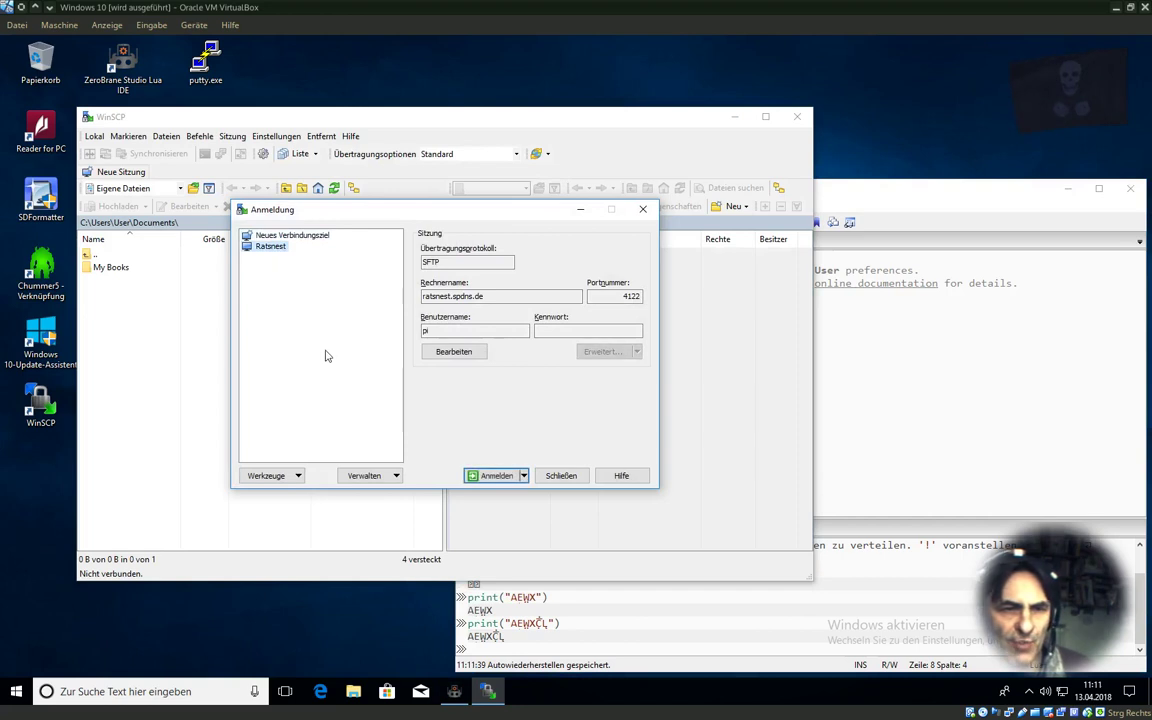
left_click(557, 330)
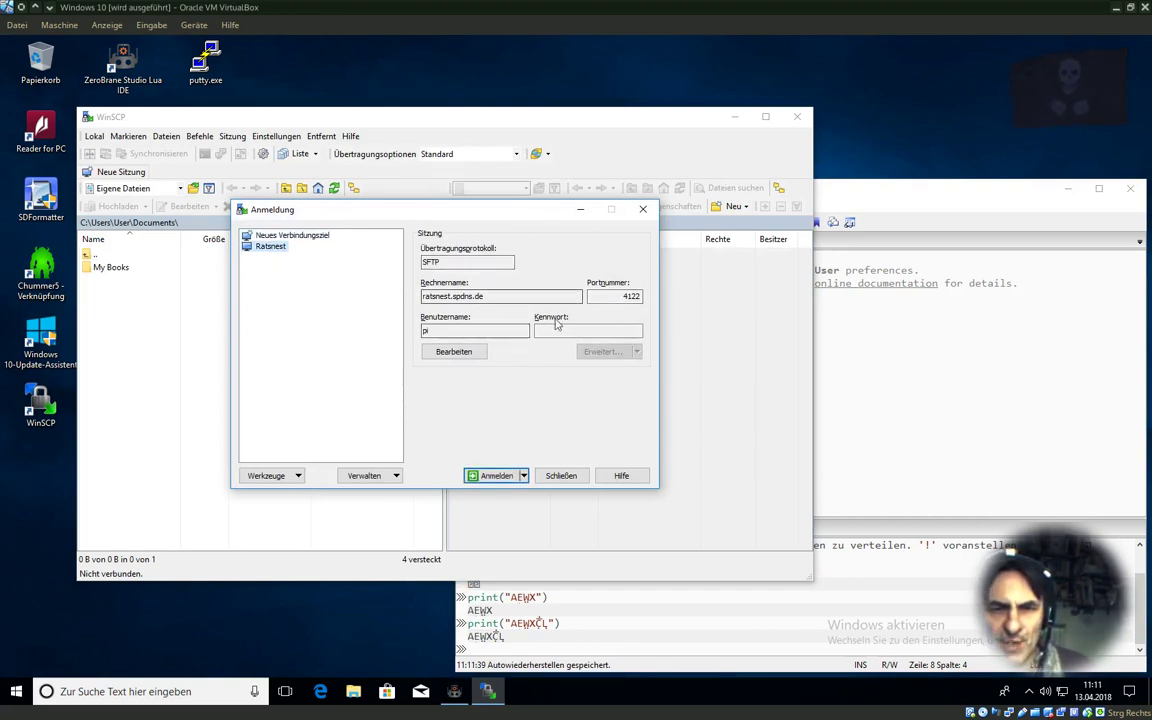
left_click(500, 476)
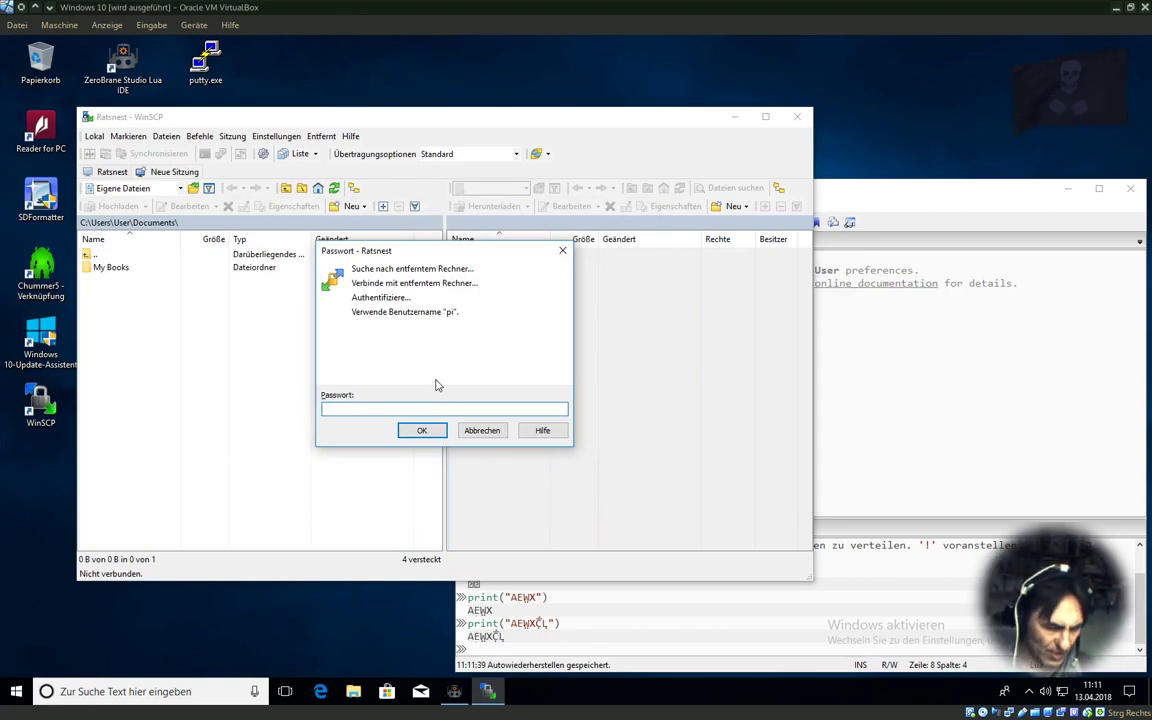
type("••")
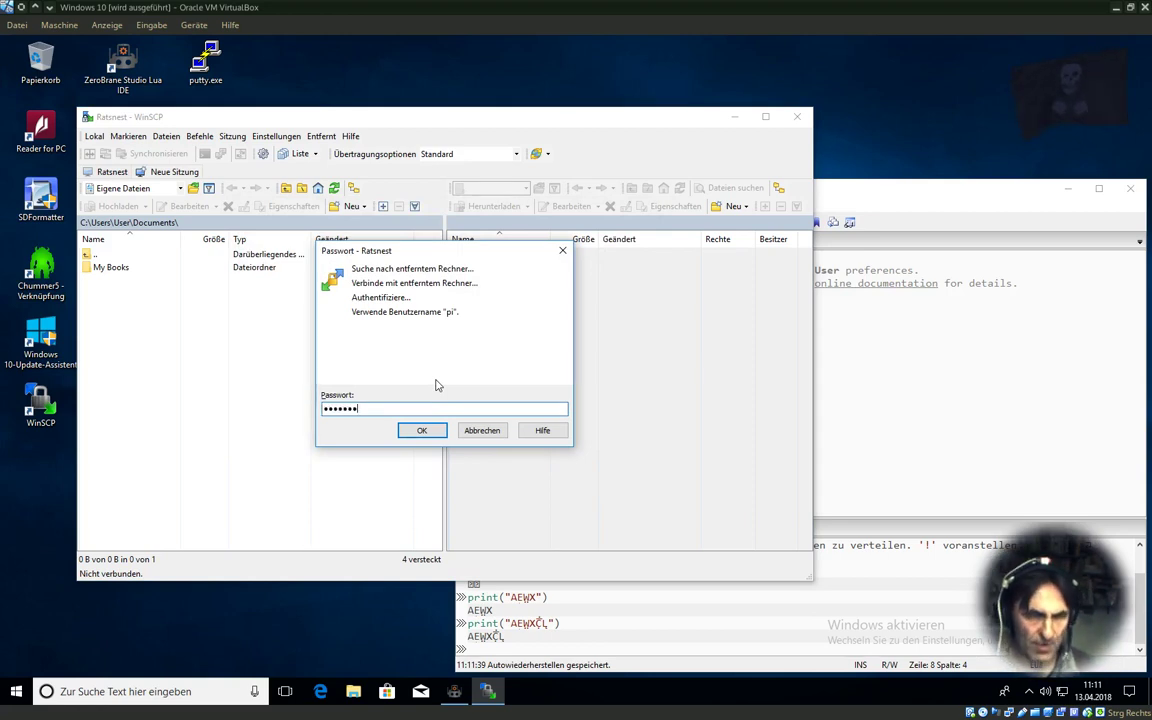
type("•••••")
key("Return")
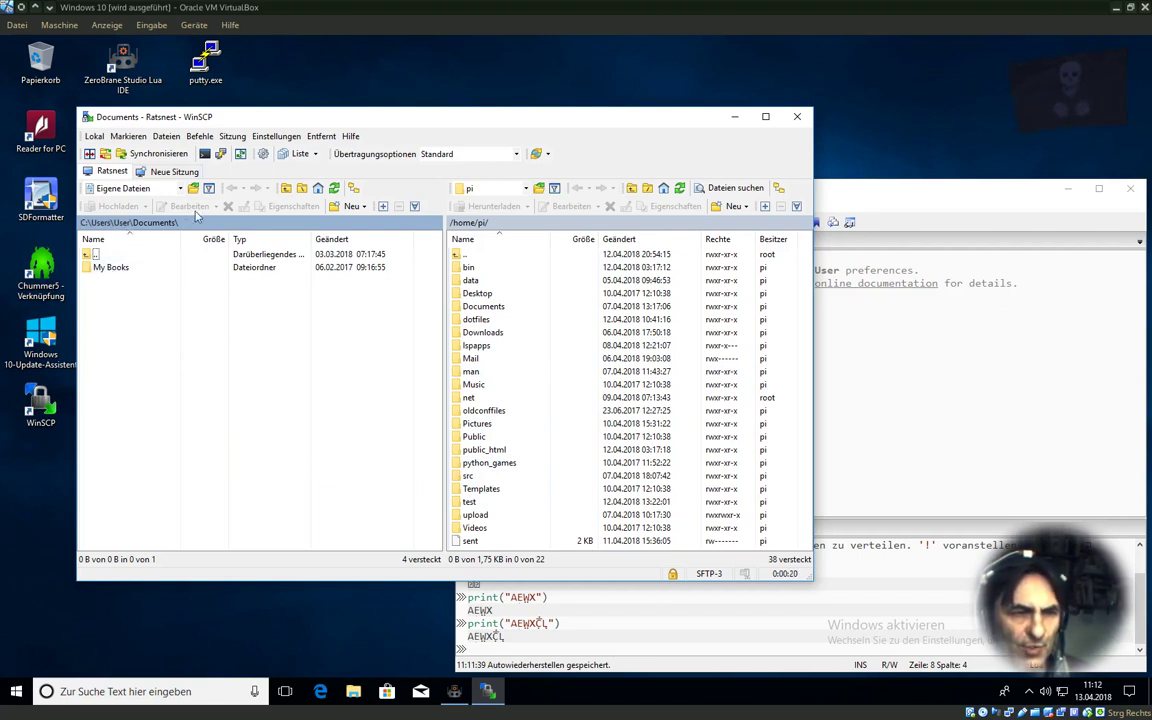
Step: Keep C:\Users\User\Documents as the local directory and open the remote folder /home/pi/src/lua/crypto
left_click(165, 222)
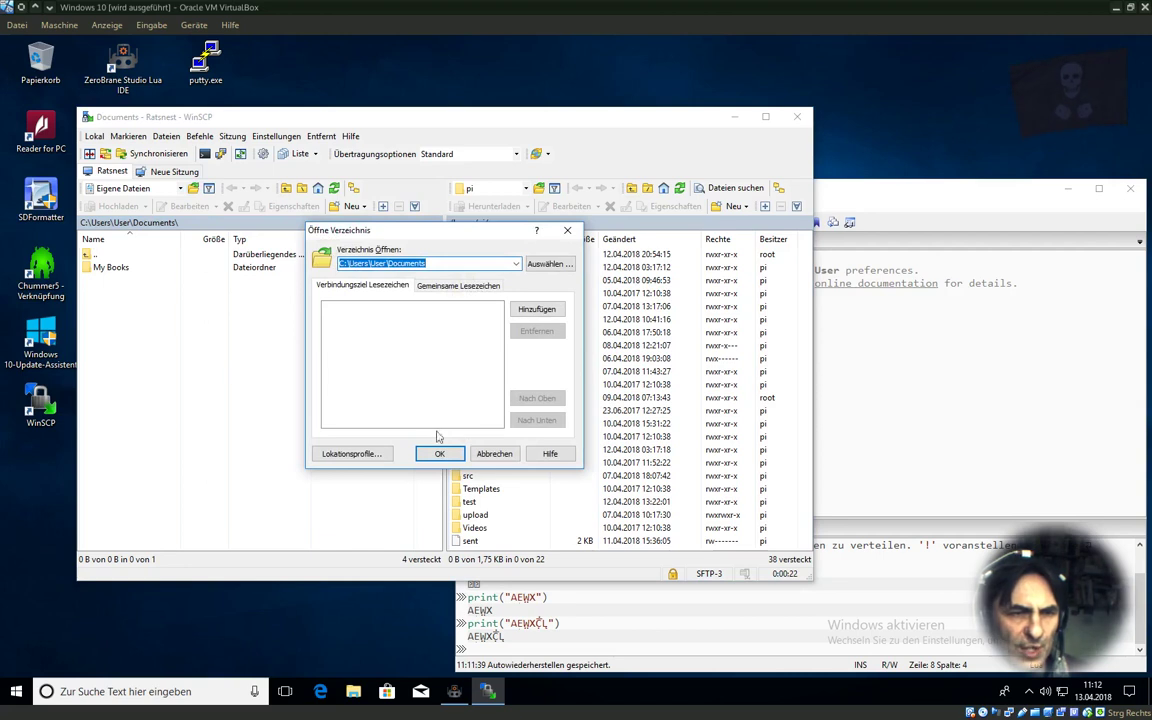
key("Return")
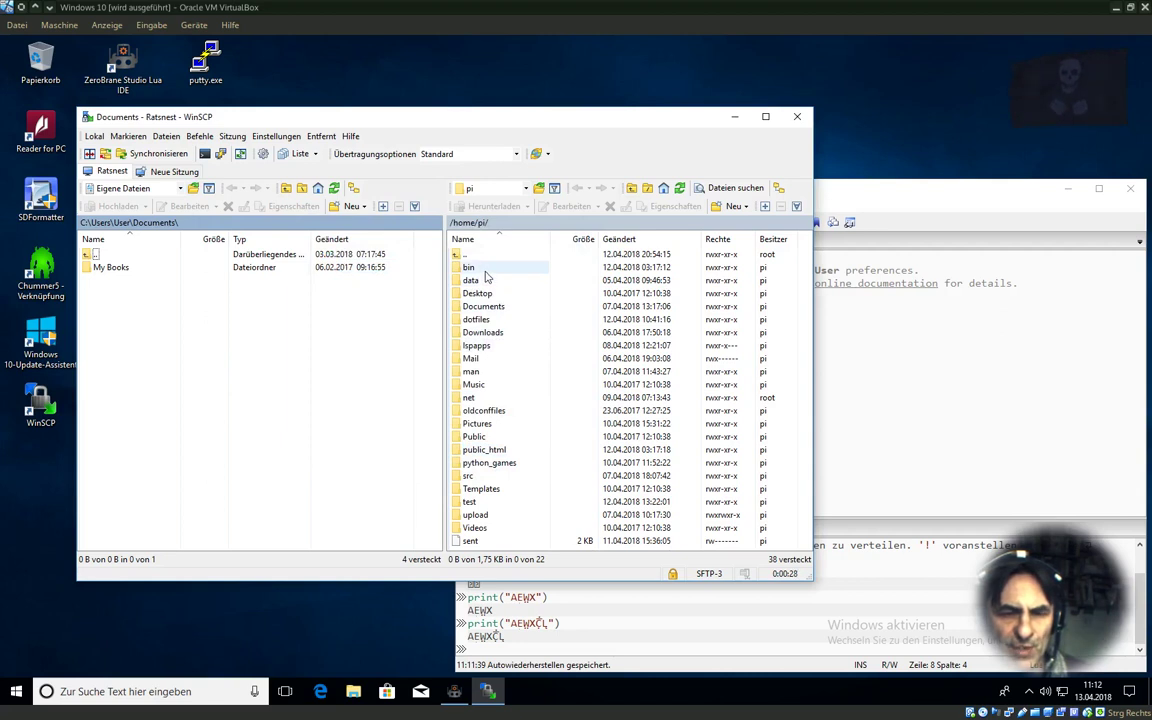
left_click(482, 478)
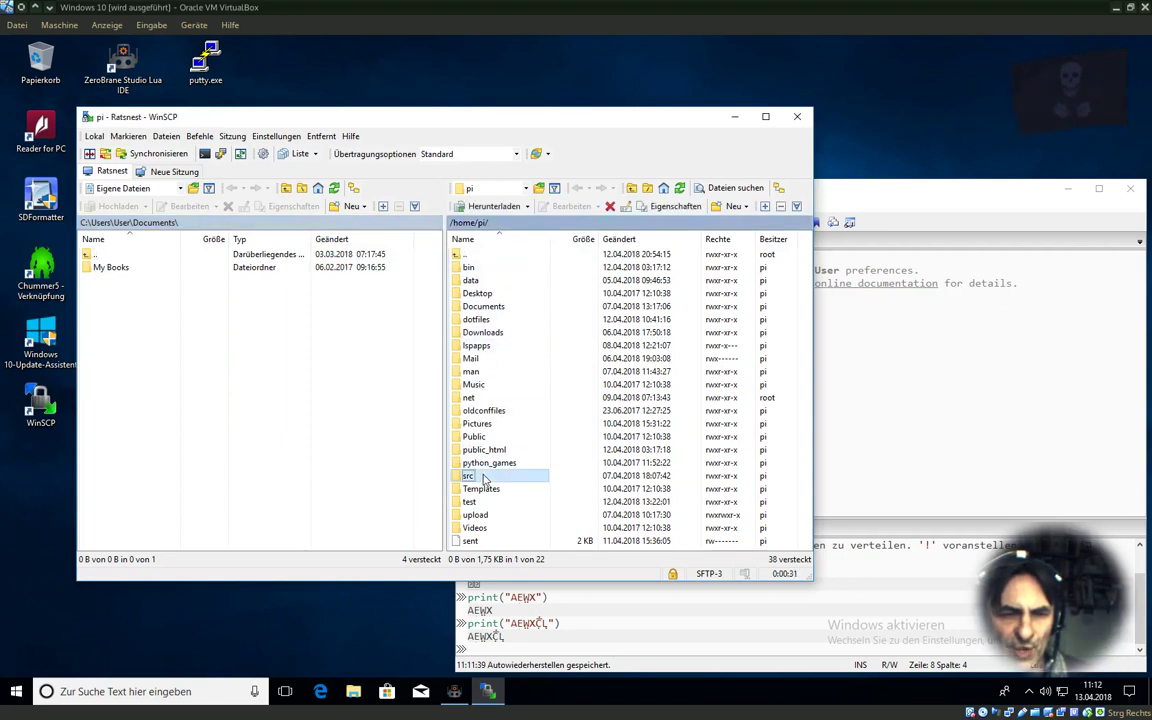
double_click(482, 478)
left_click(483, 302)
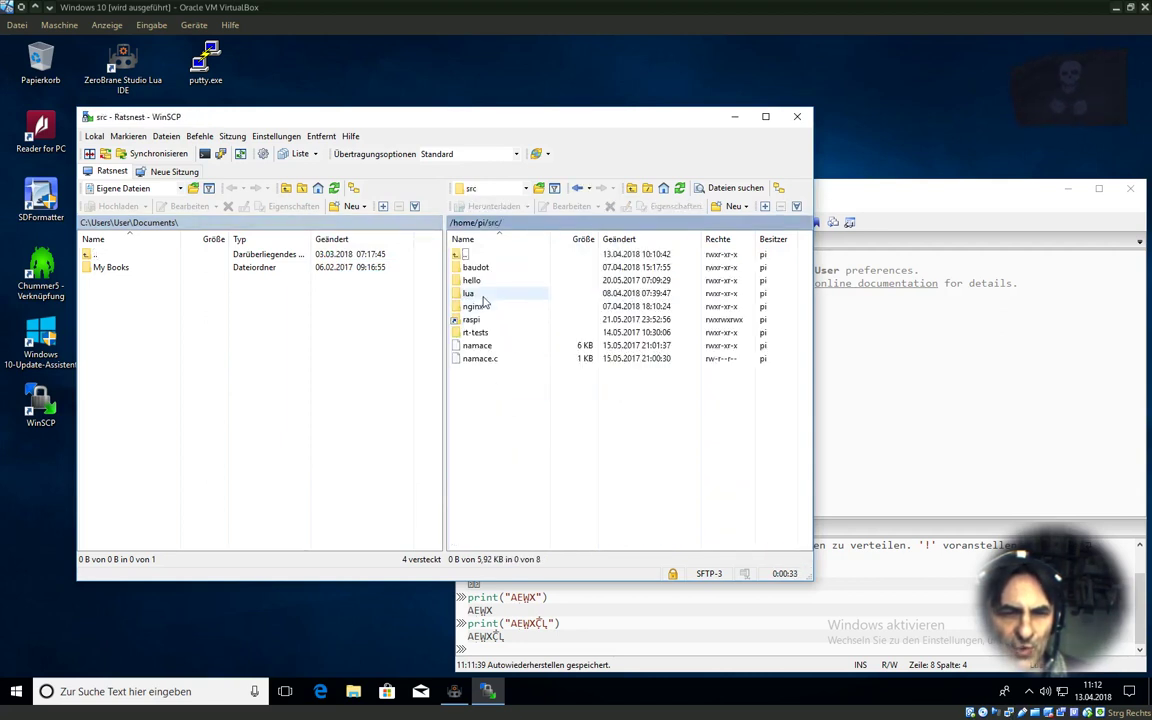
double_click(483, 302)
double_click(491, 270)
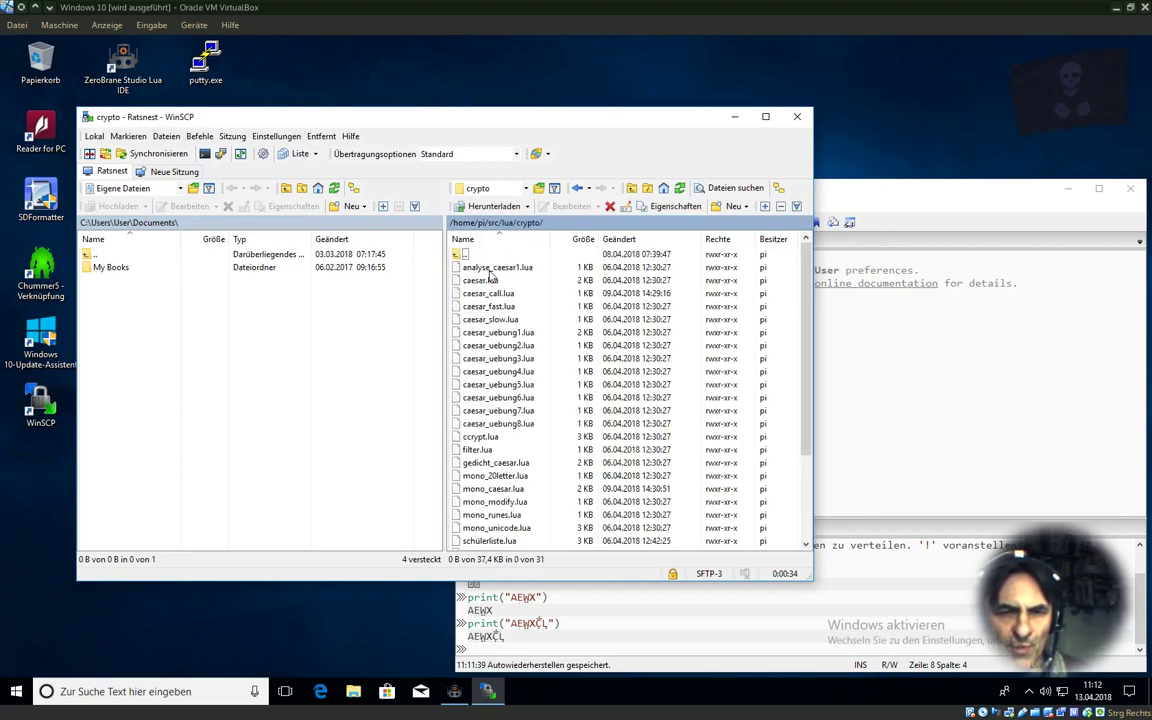
Step: Download mono_caesar.lua from the remote crypto folder to the local directory C:\Users\User\Documents
scroll(528, 318, "down", 2)
scroll(528, 340, "down", 1)
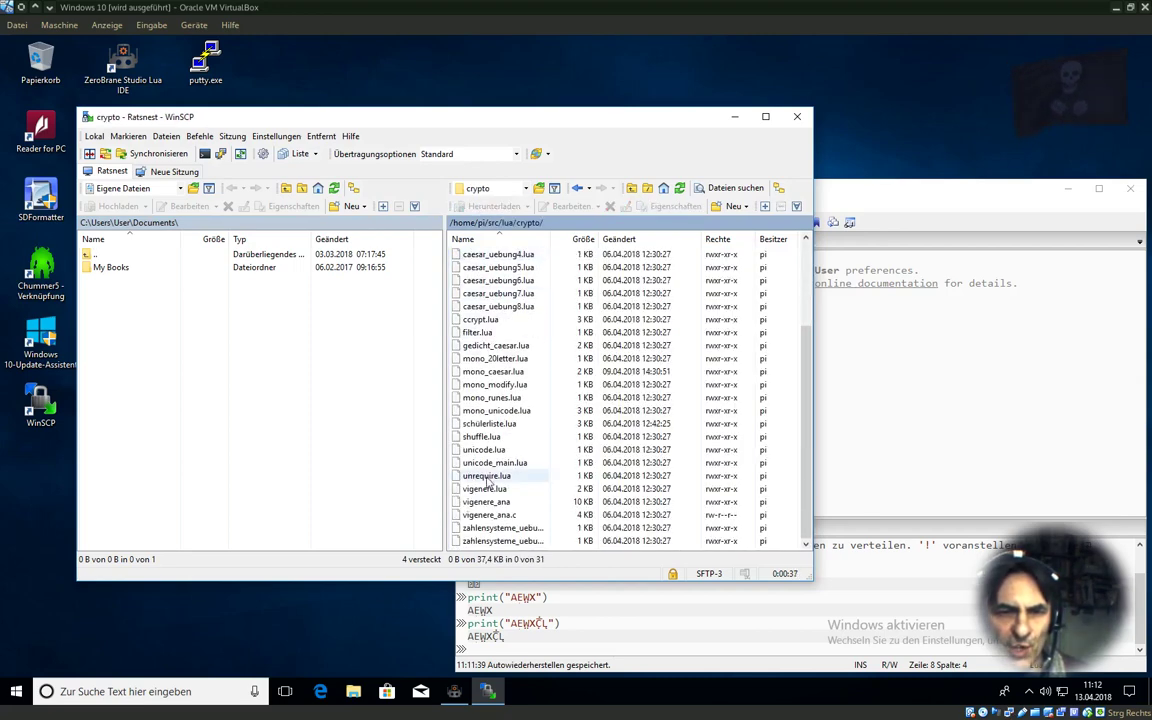
left_click(492, 371)
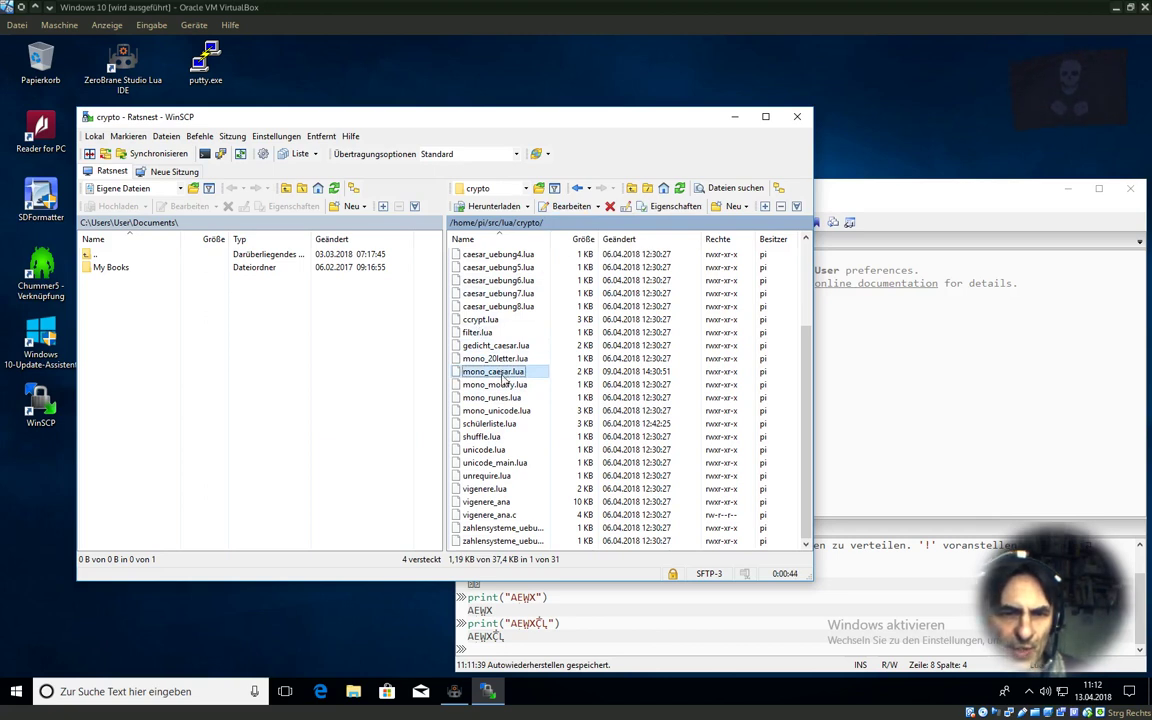
left_click_drag(111, 348, 116, 355)
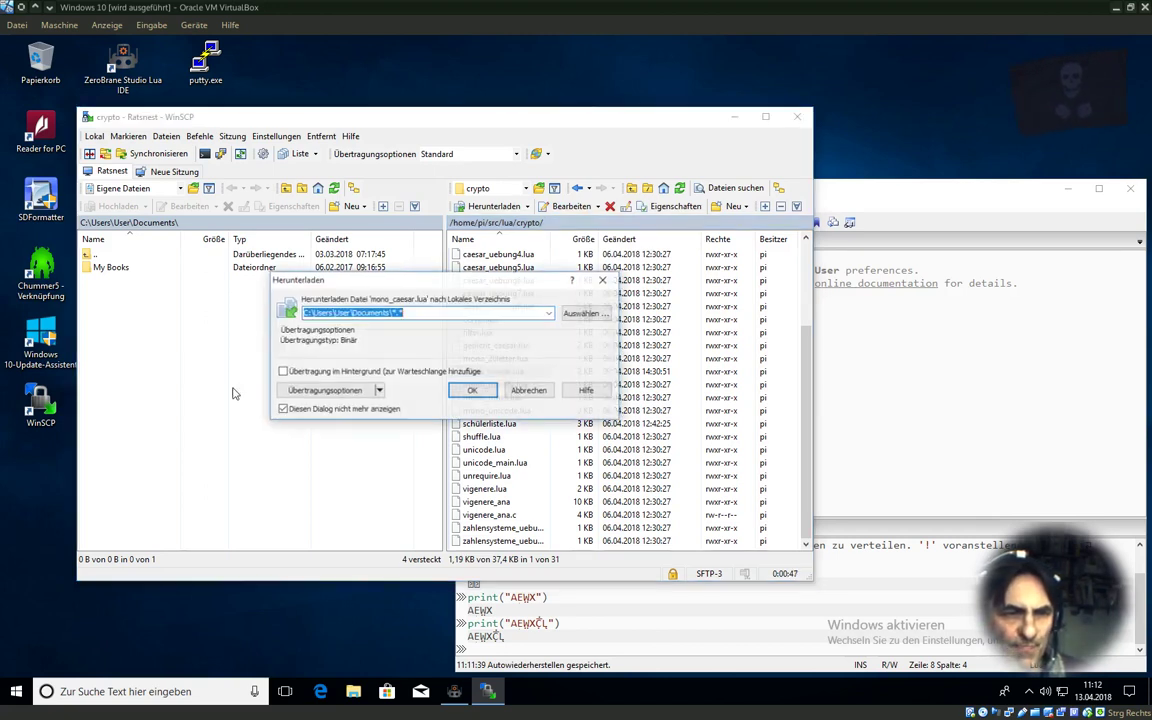
left_click(471, 392)
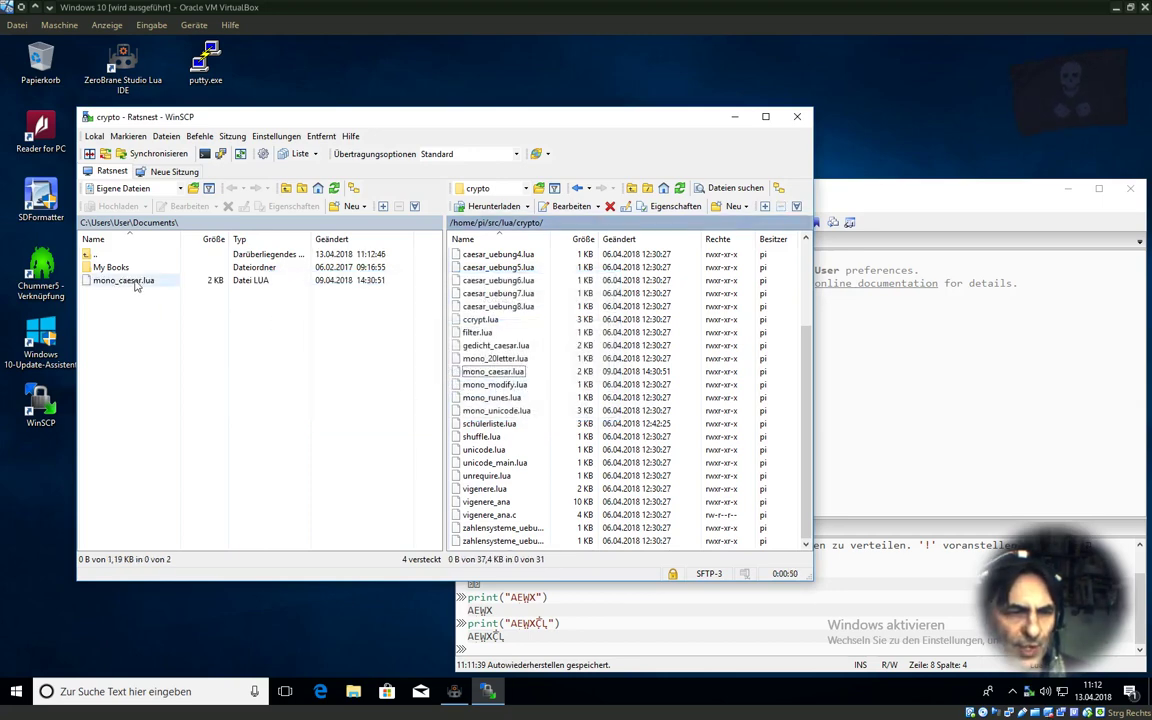
Step: Open the local mono_caesar.lua in the internal editor, examine how the umlauts in its text are displayed, and close the file
double_click(128, 281)
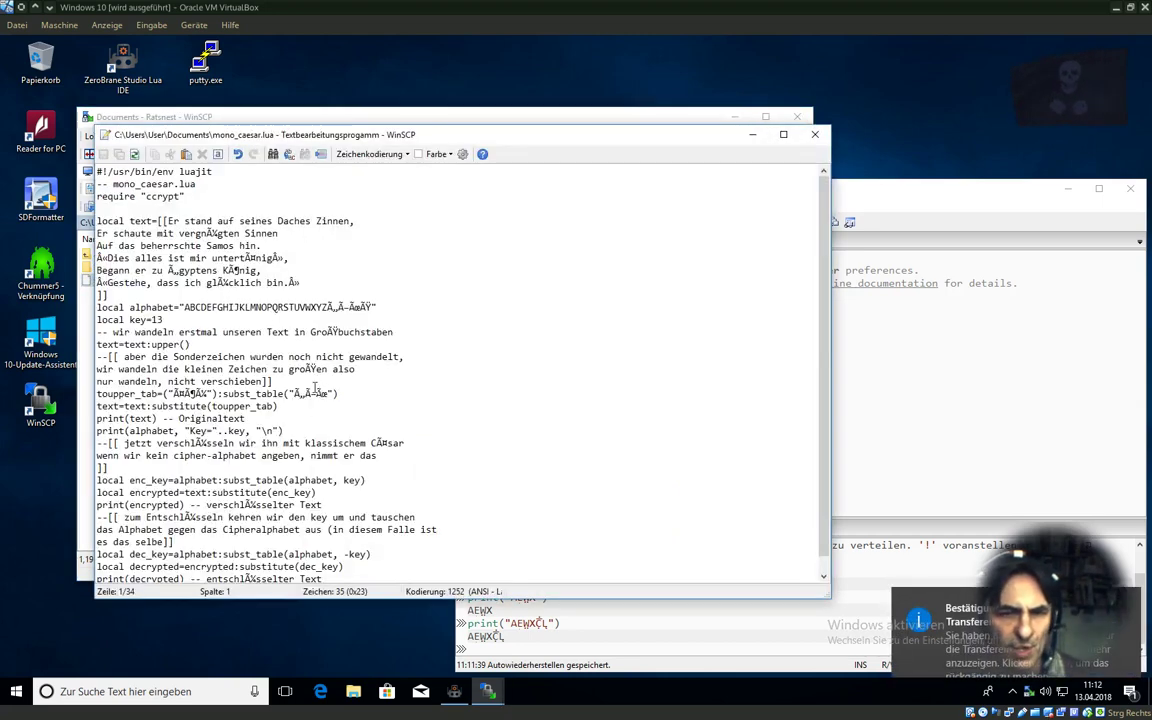
scroll(250, 290, "down", 1)
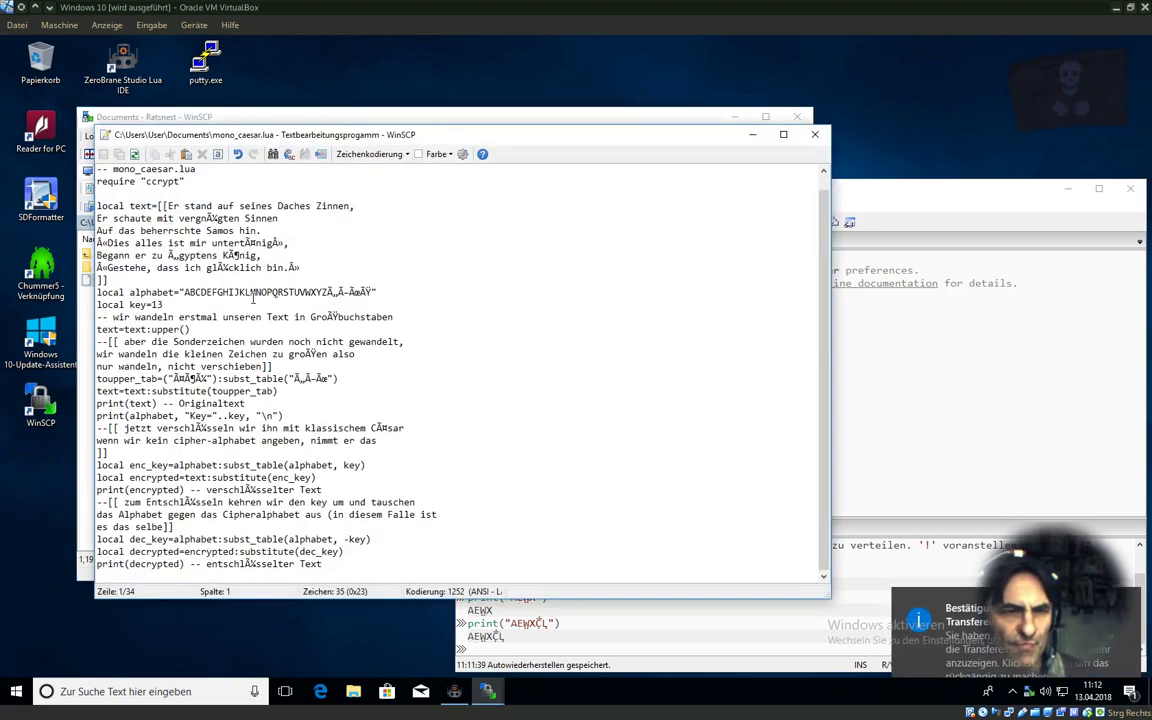
left_click(815, 134)
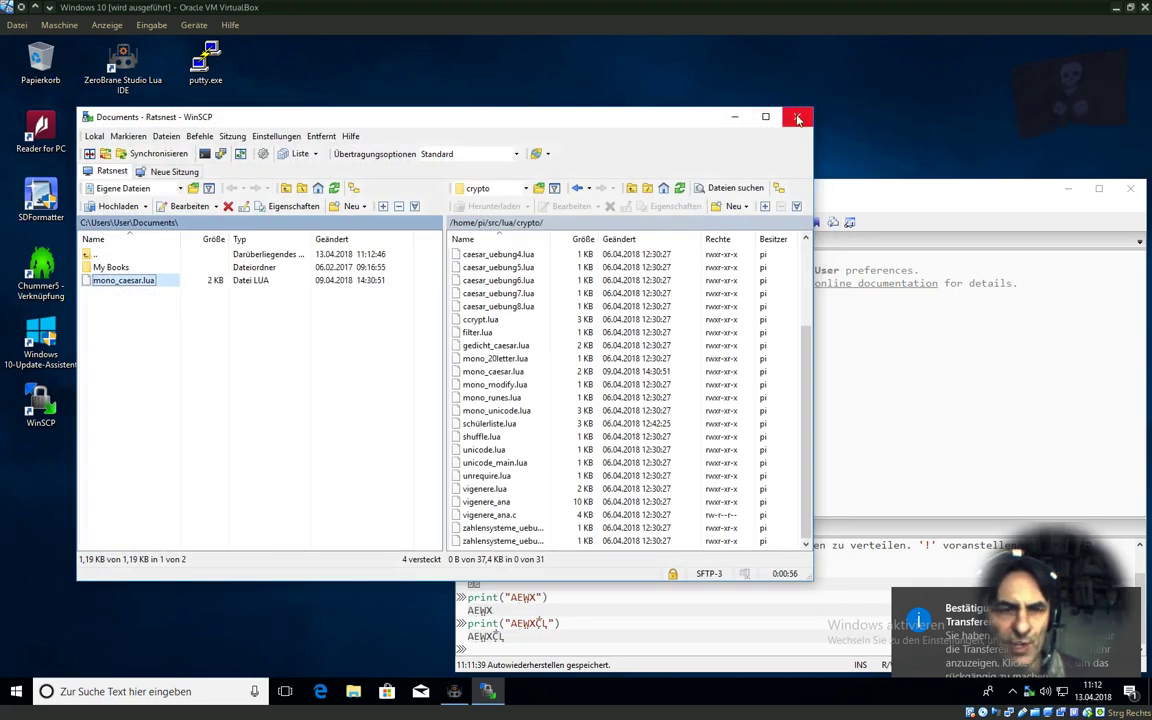
double_click(132, 283)
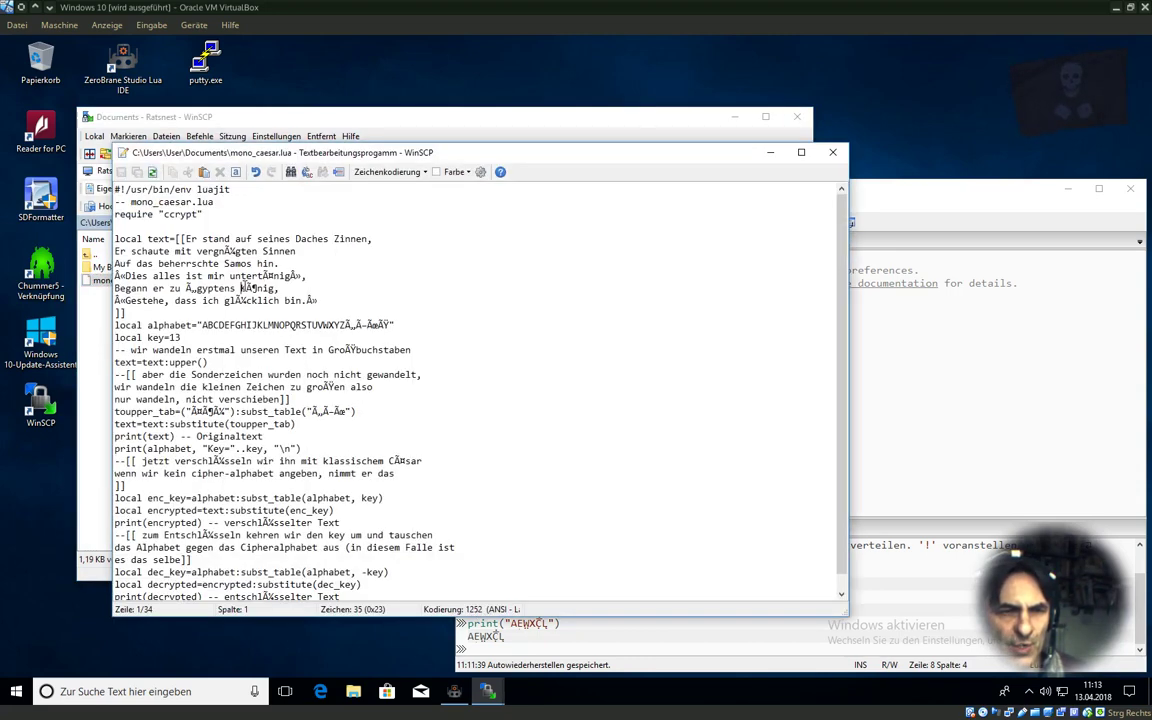
left_click_drag(241, 288, 258, 288)
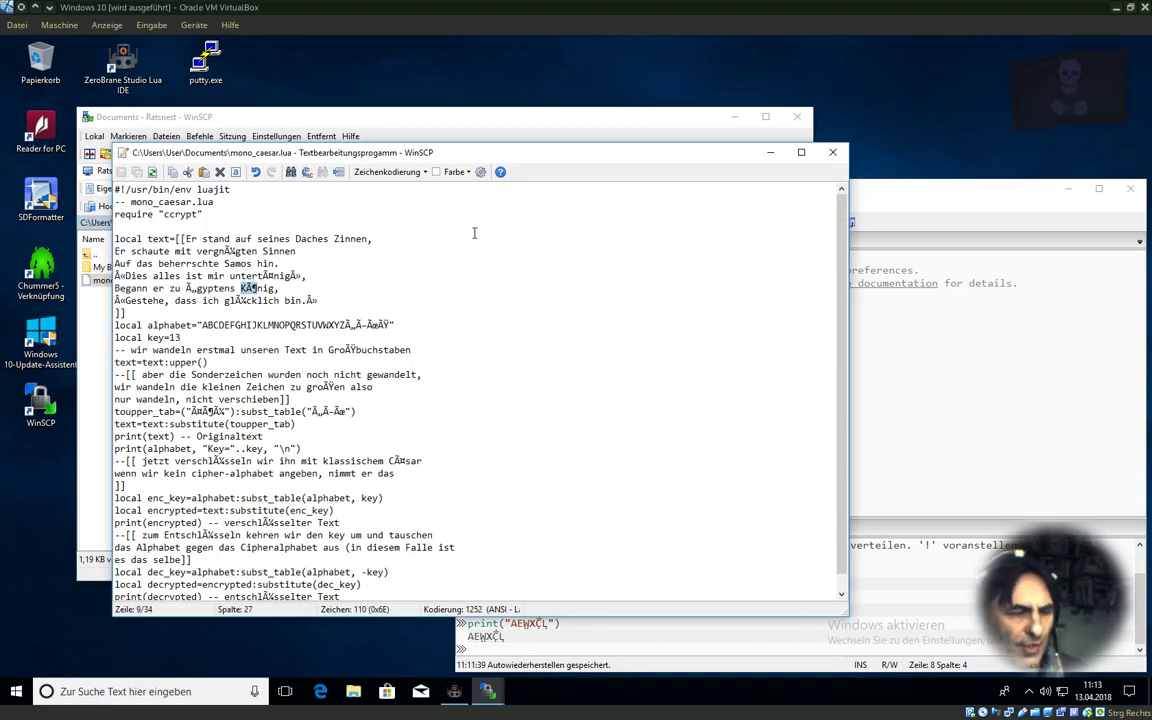
left_click(834, 153)
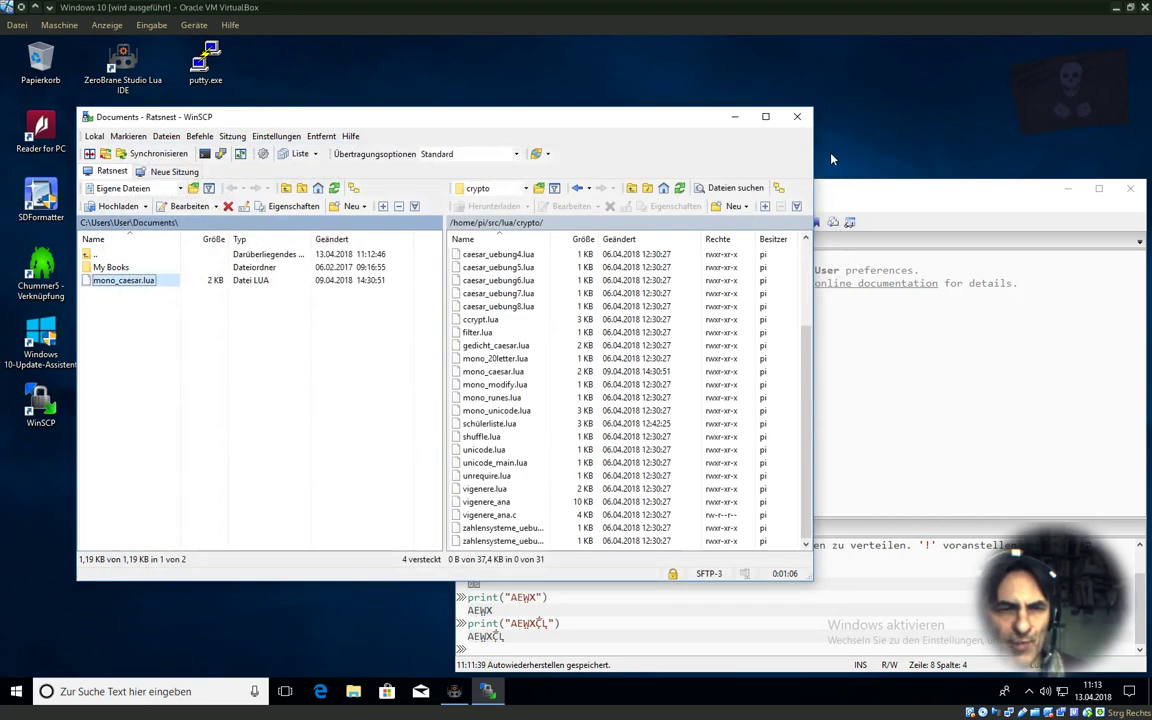
Step: Close the Ratsnest session, quit WinSCP, and move the ZeroBrane Studio window closer to the middle of the desktop
left_click(796, 119)
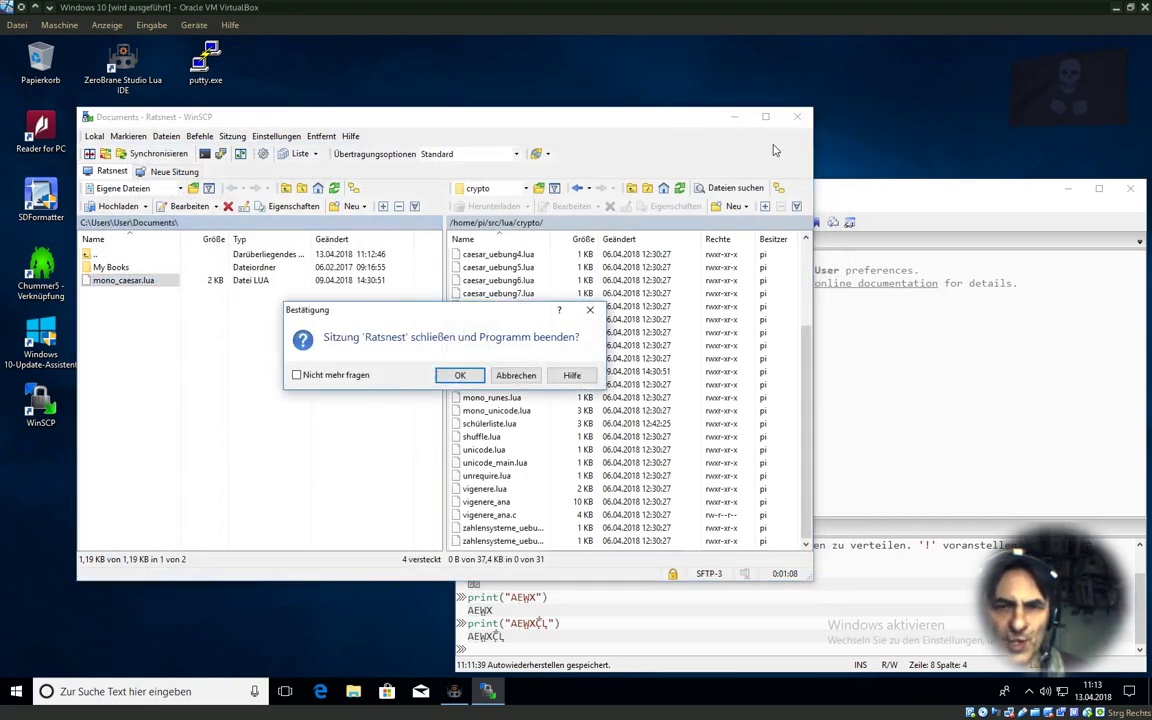
left_click(460, 376)
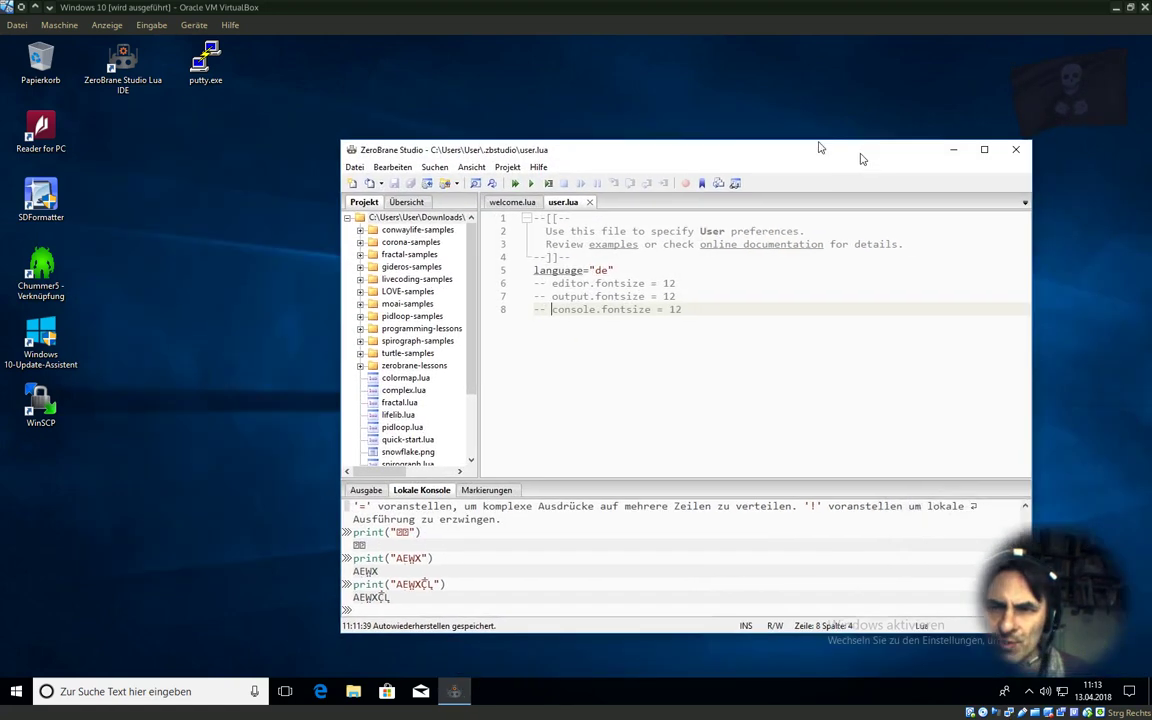
left_click_drag(862, 158, 810, 141)
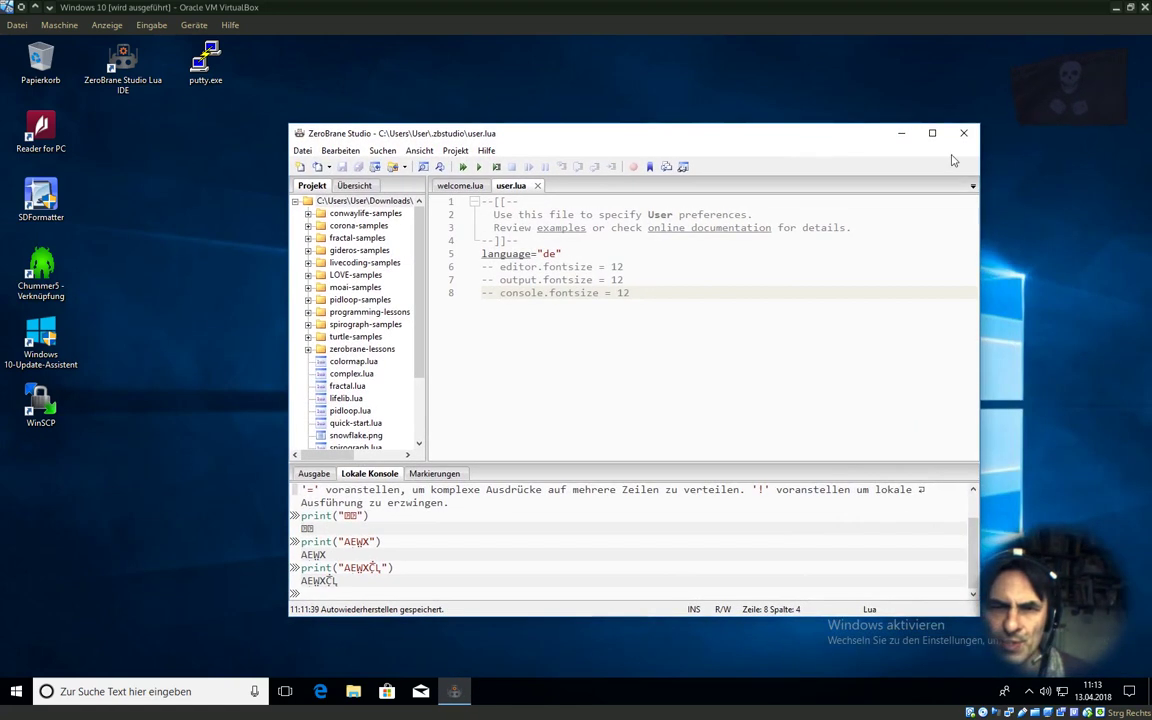